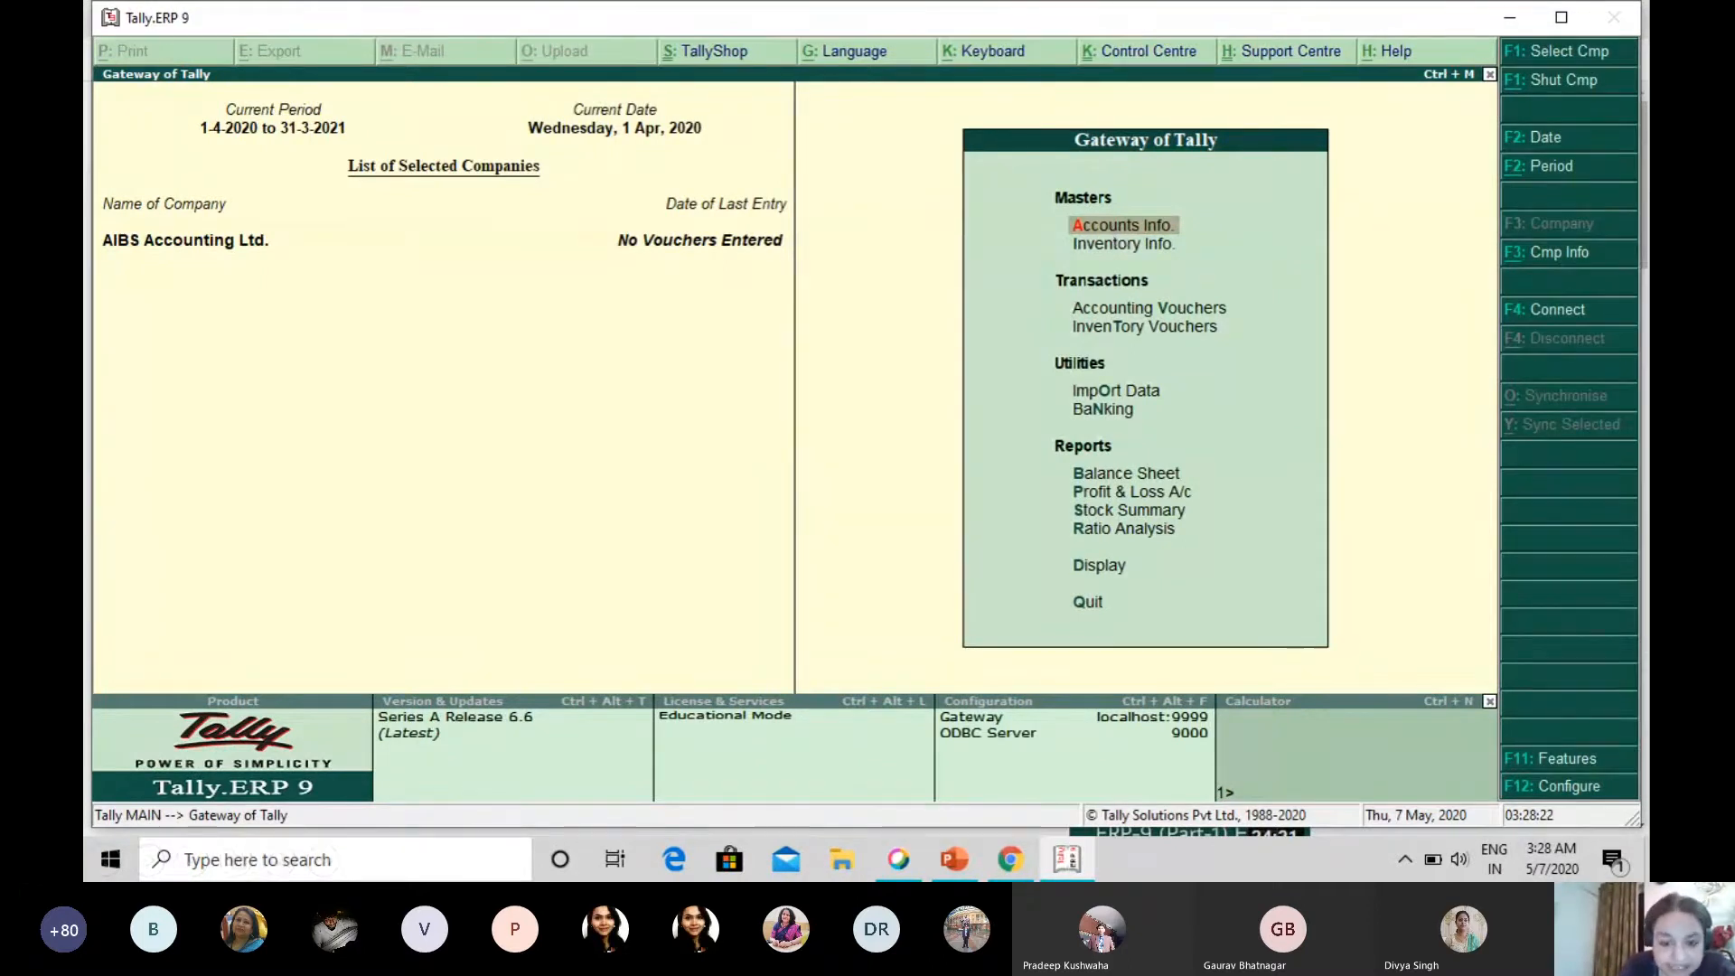
- Page through the company alteration screenshots, ledger creation slide, and journal entries for transactions 1 to 6
key(Right)
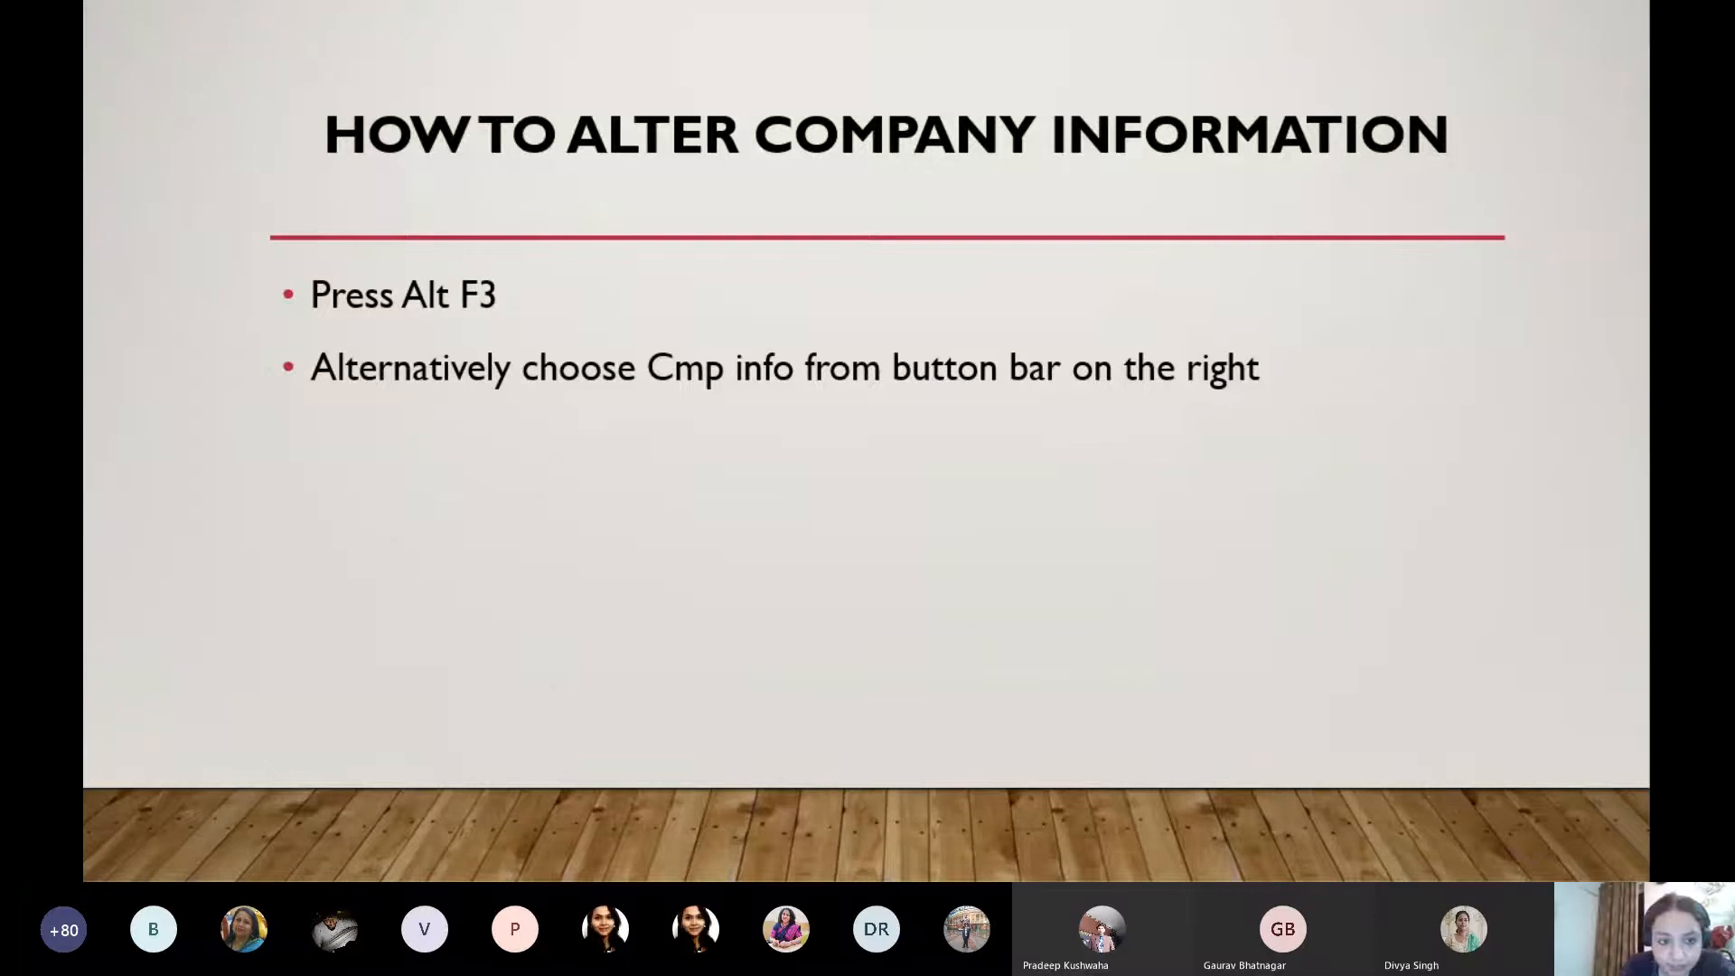
key(alt+Tab)
key(Return)
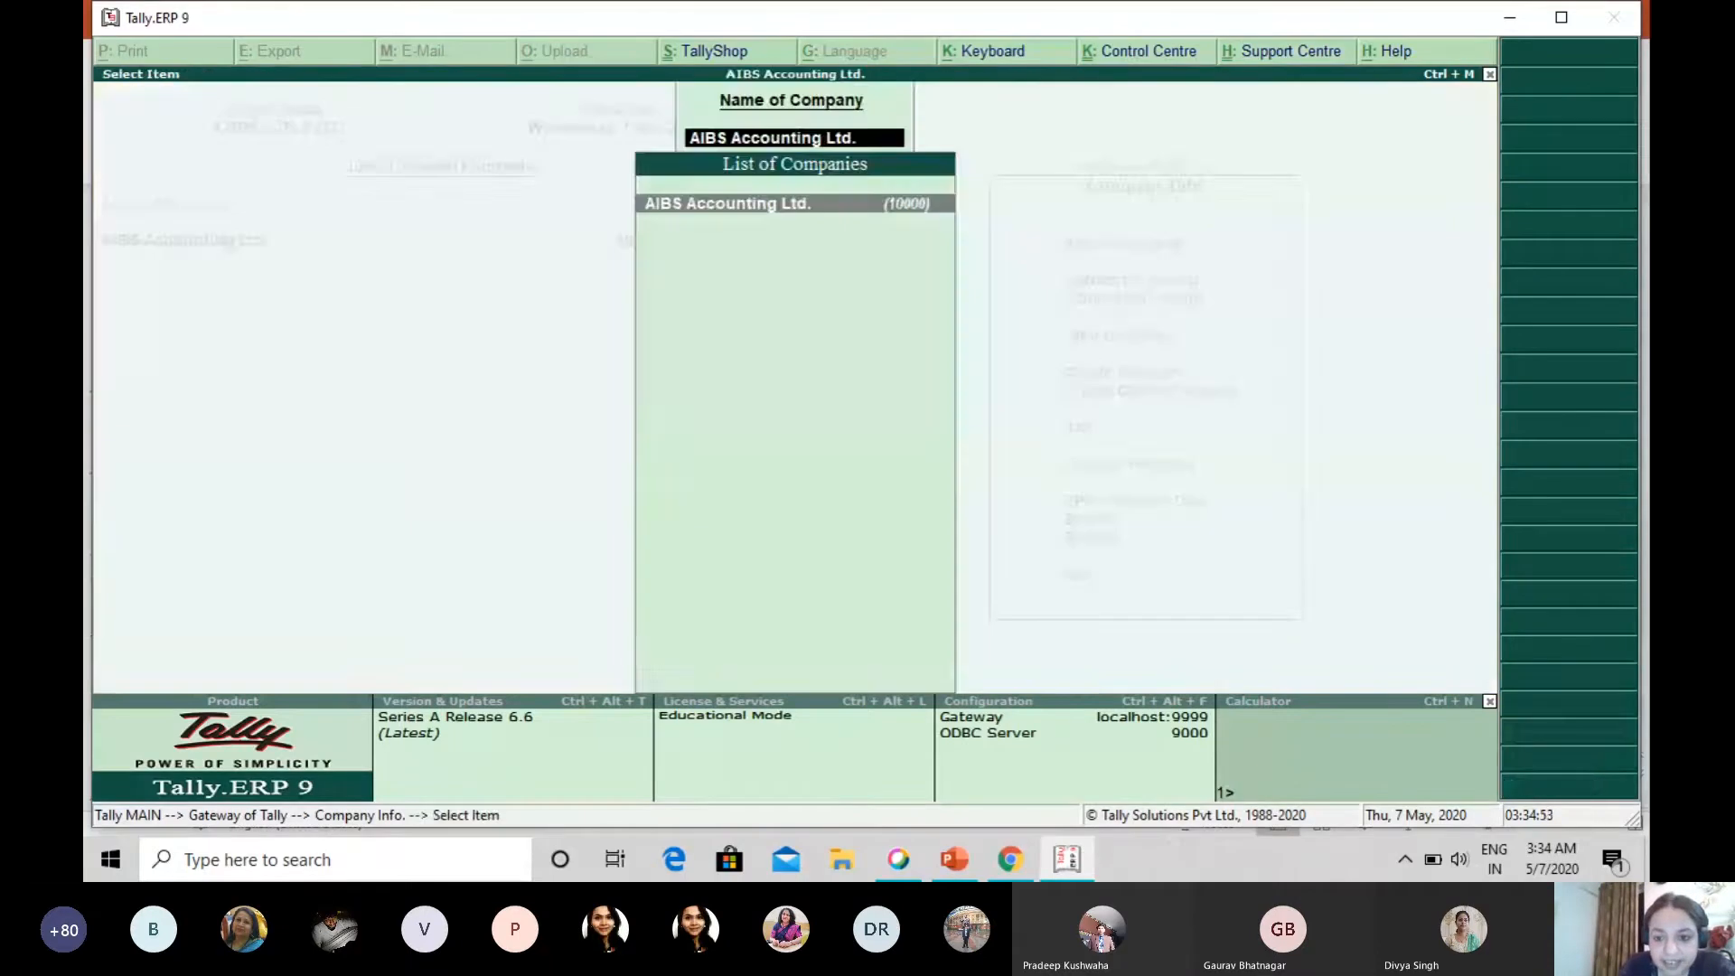
key(Return)
key(Right)
key(Right)
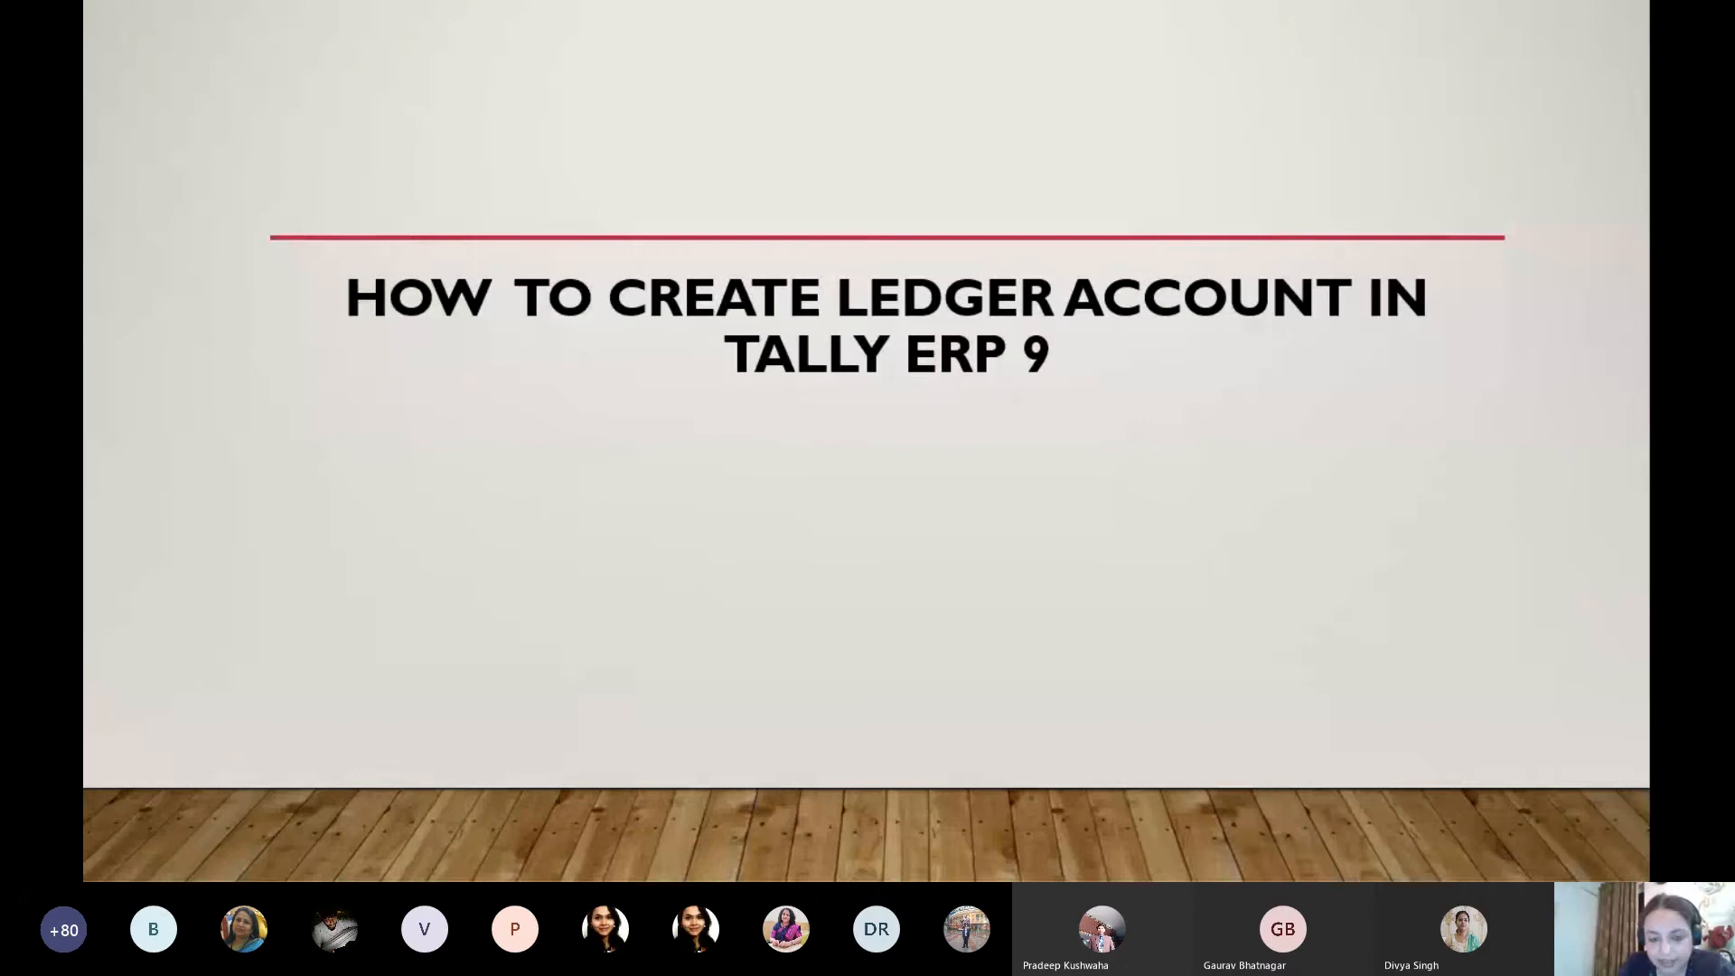
key(Right)
key(Right)
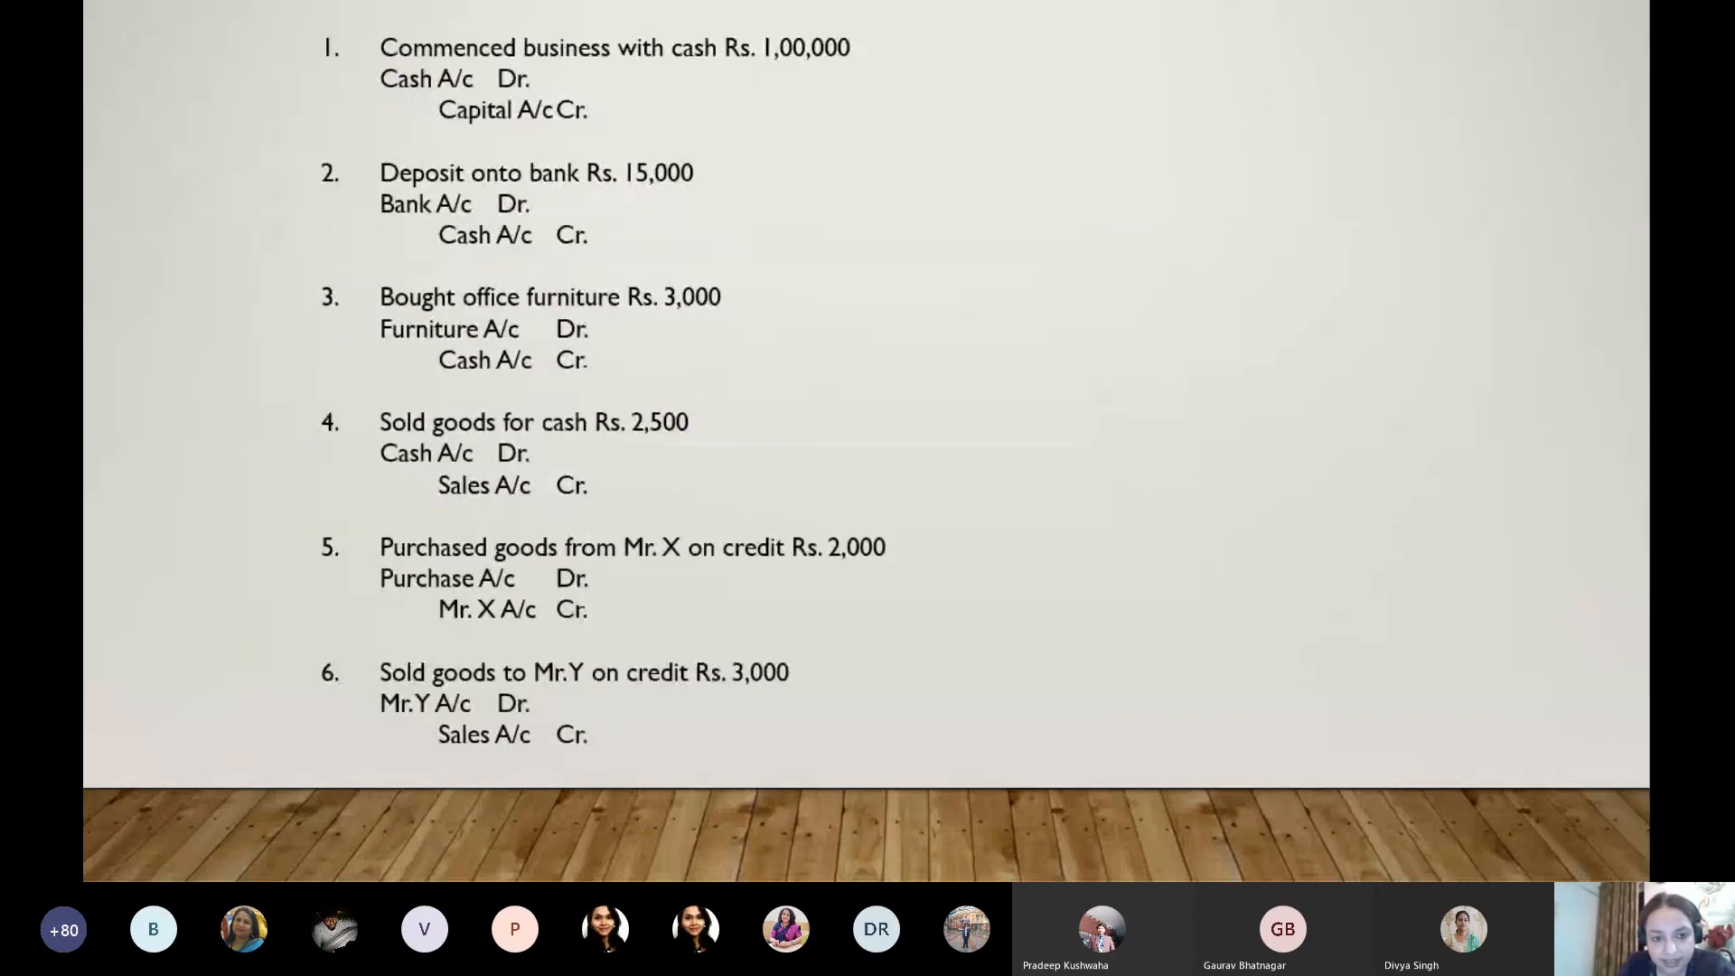
key(Right)
key(Right)
- View Accounts Info from the Gateway of Tally, then return to the Journalize transactions slide
key(alt+Tab)
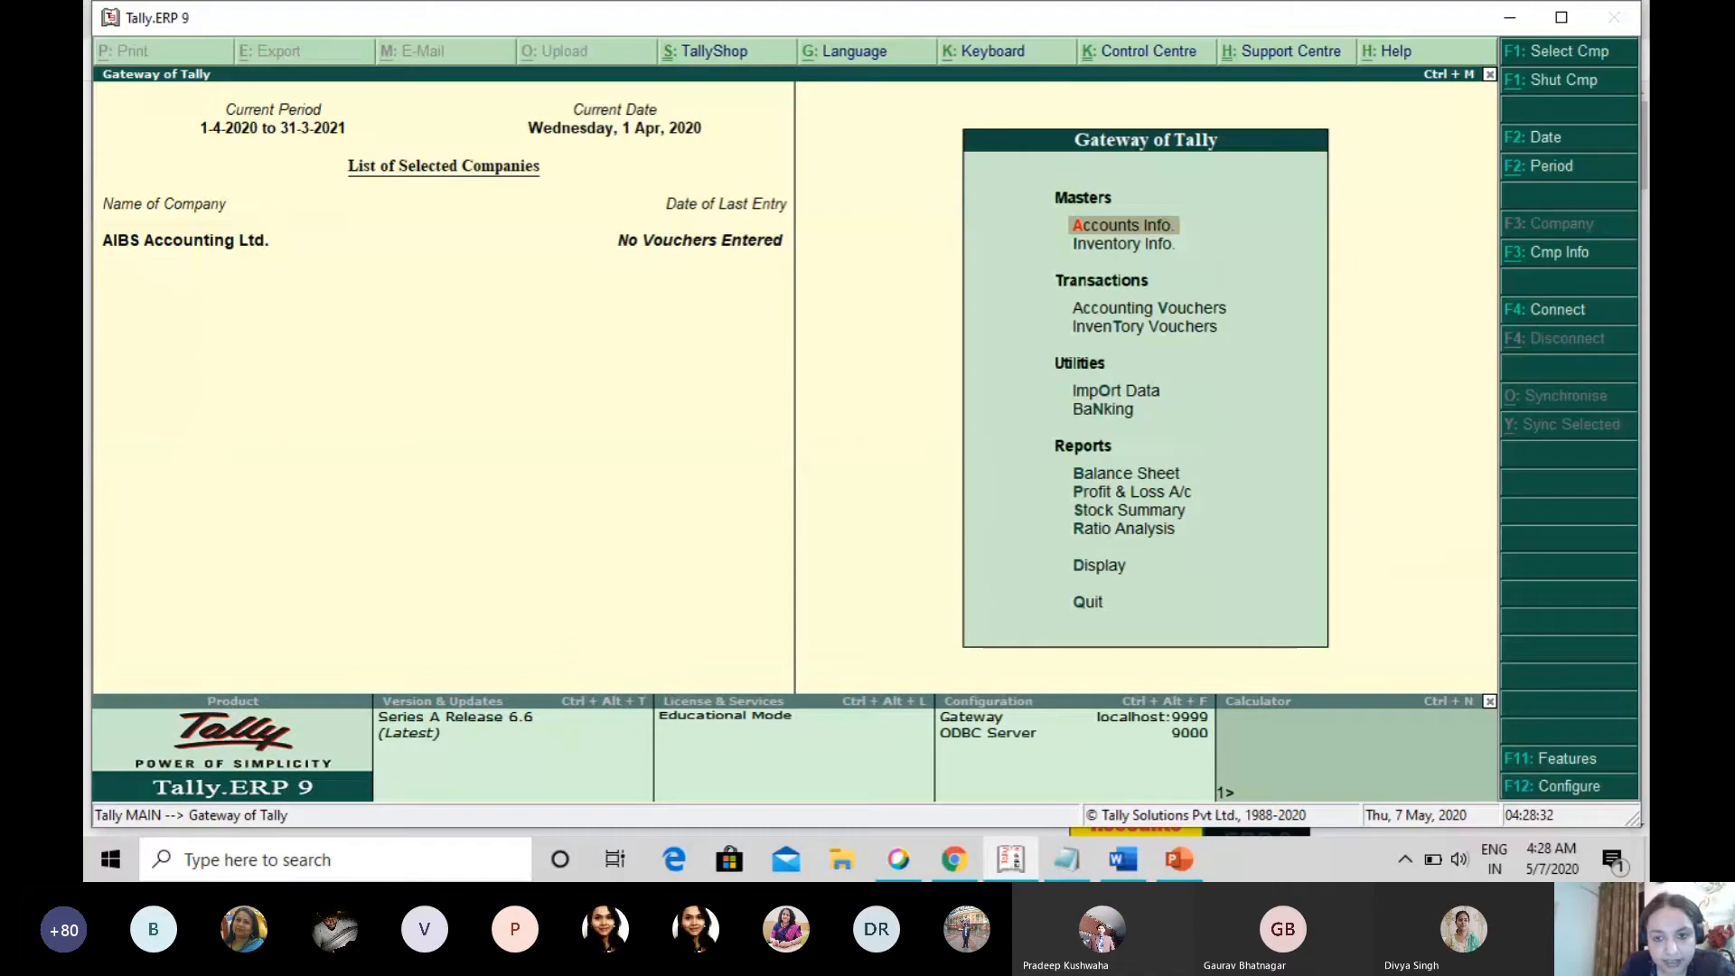
key(Return)
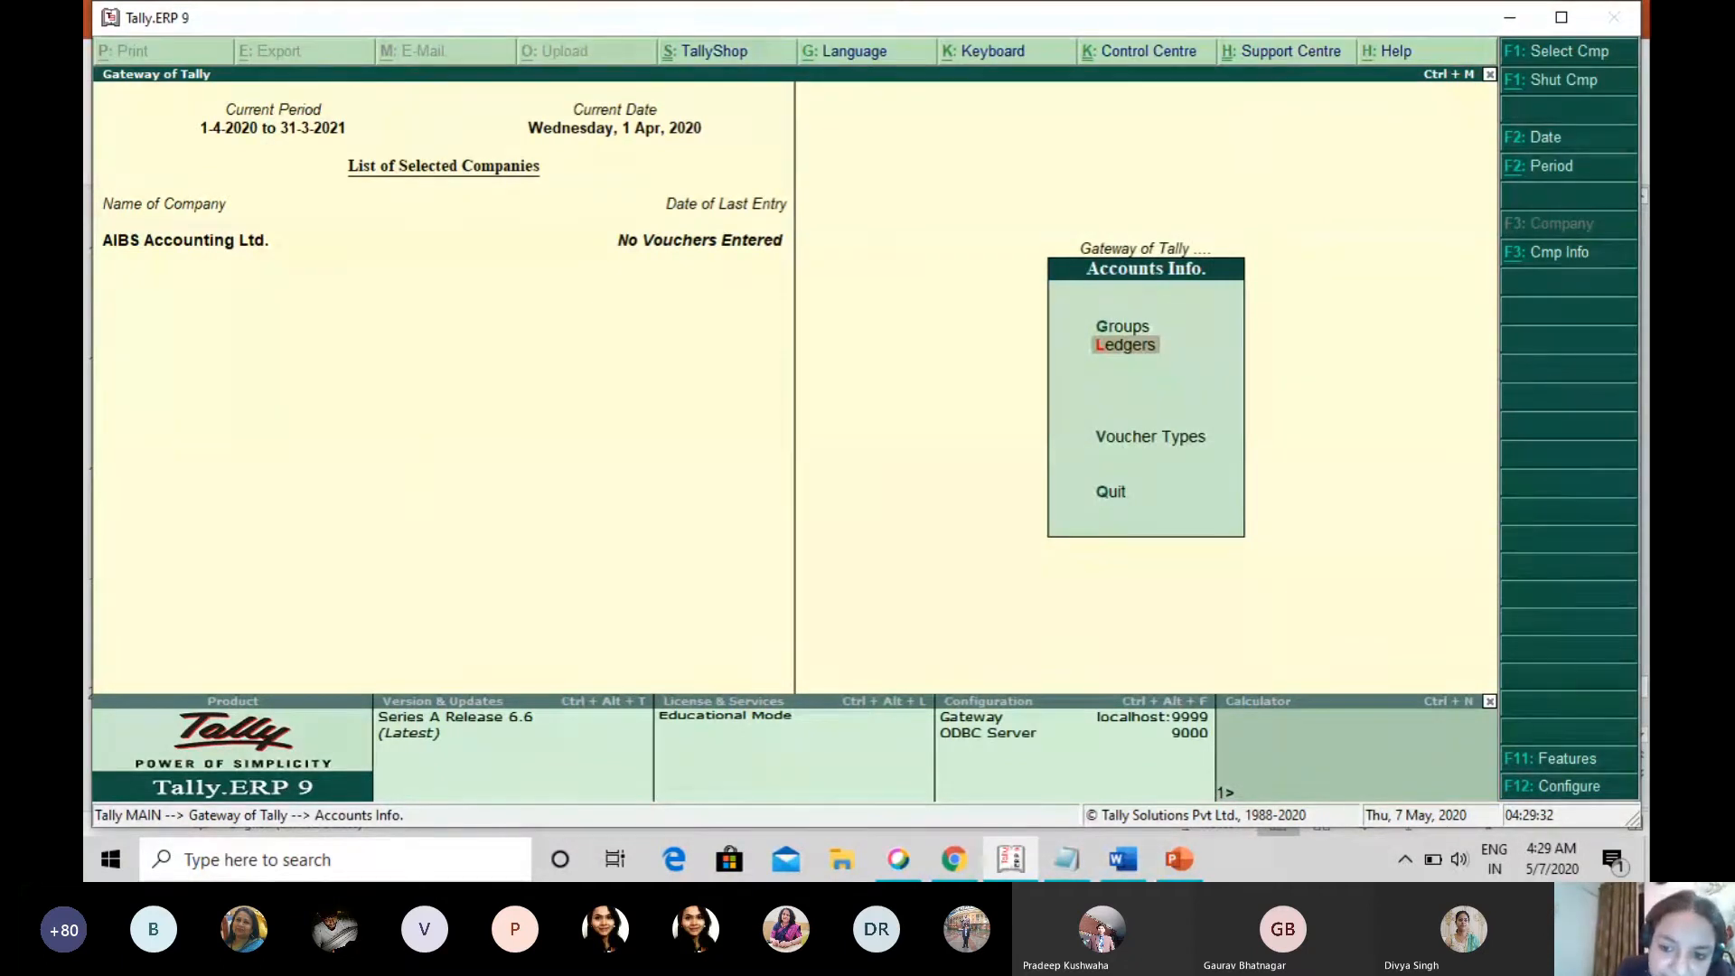
key(Escape)
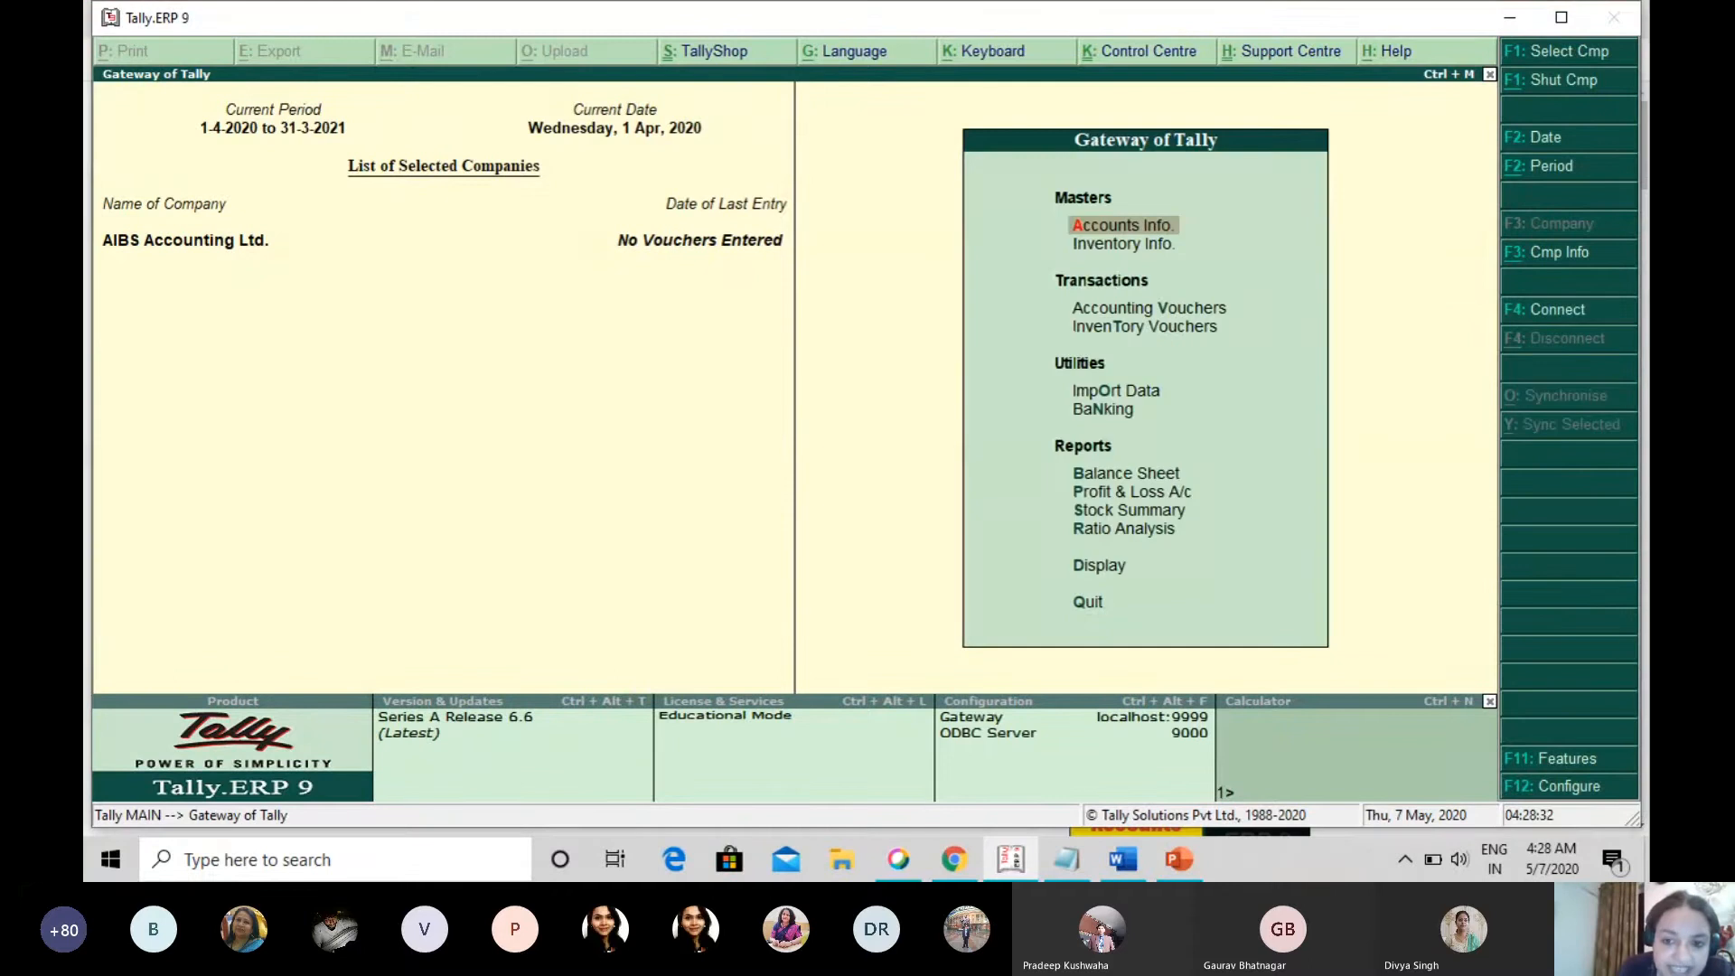
key(alt+Tab)
key(Left)
key(Left)
key(Left)
key(Left)
key(Left)
key(Left)
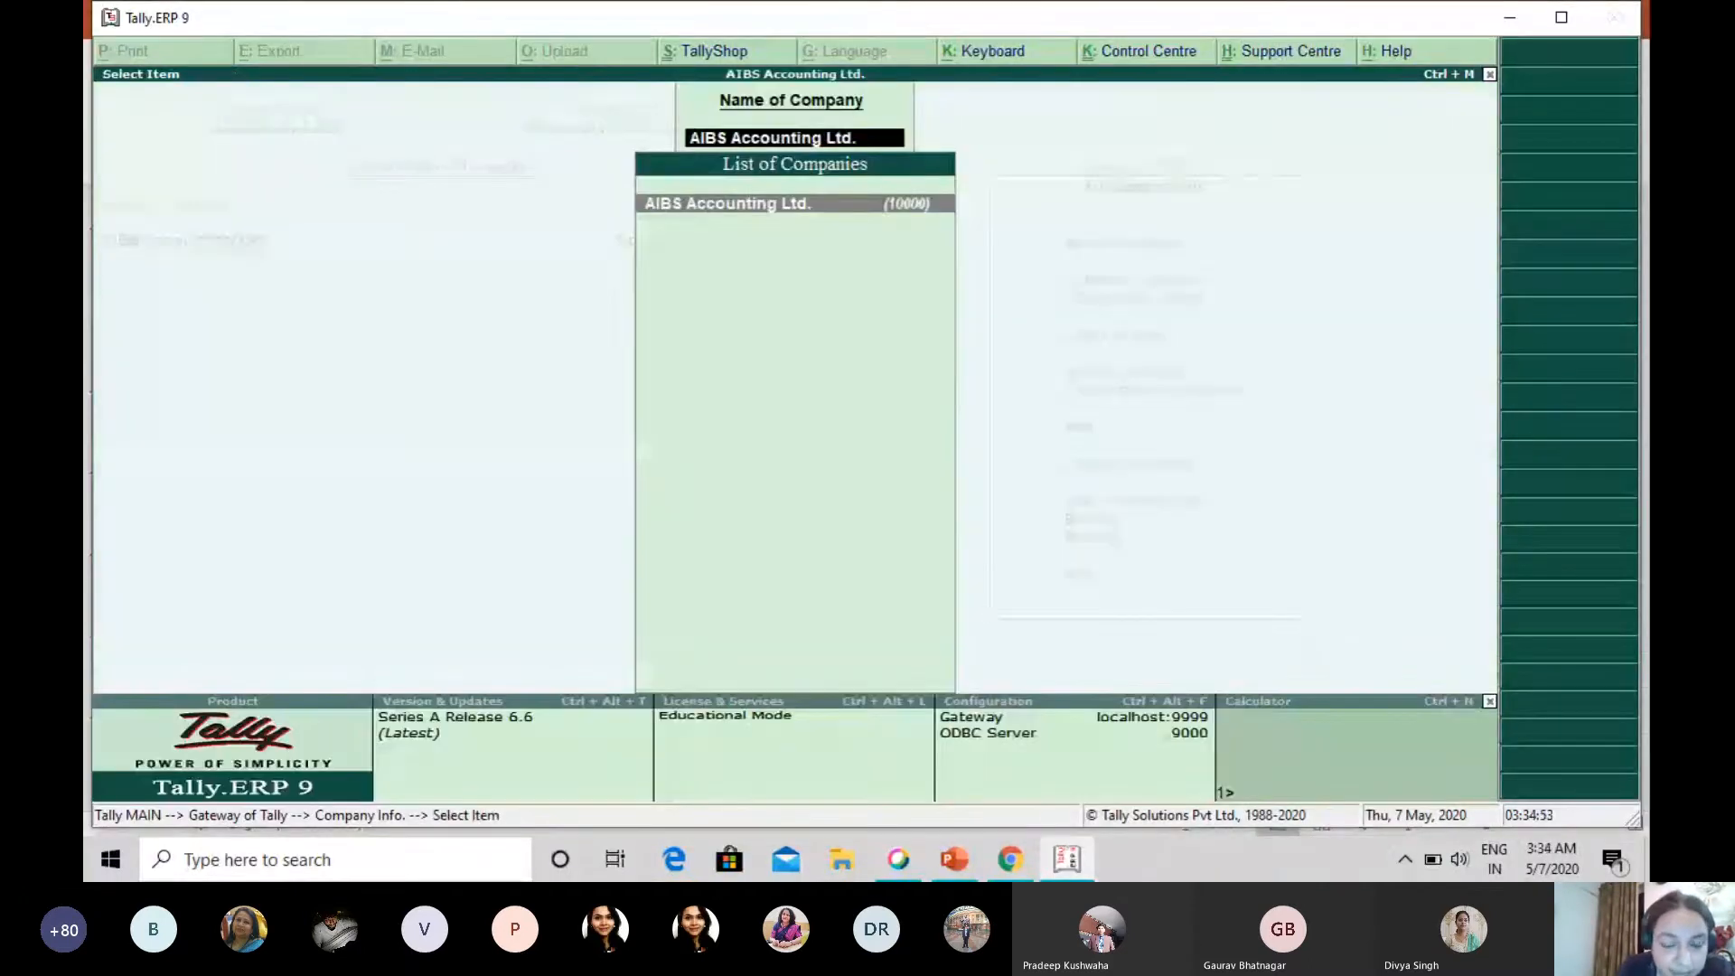
- Review the AIBS Accounting Ltd. company list and alteration details, then advance to the ledger account creation slide
key(Left)
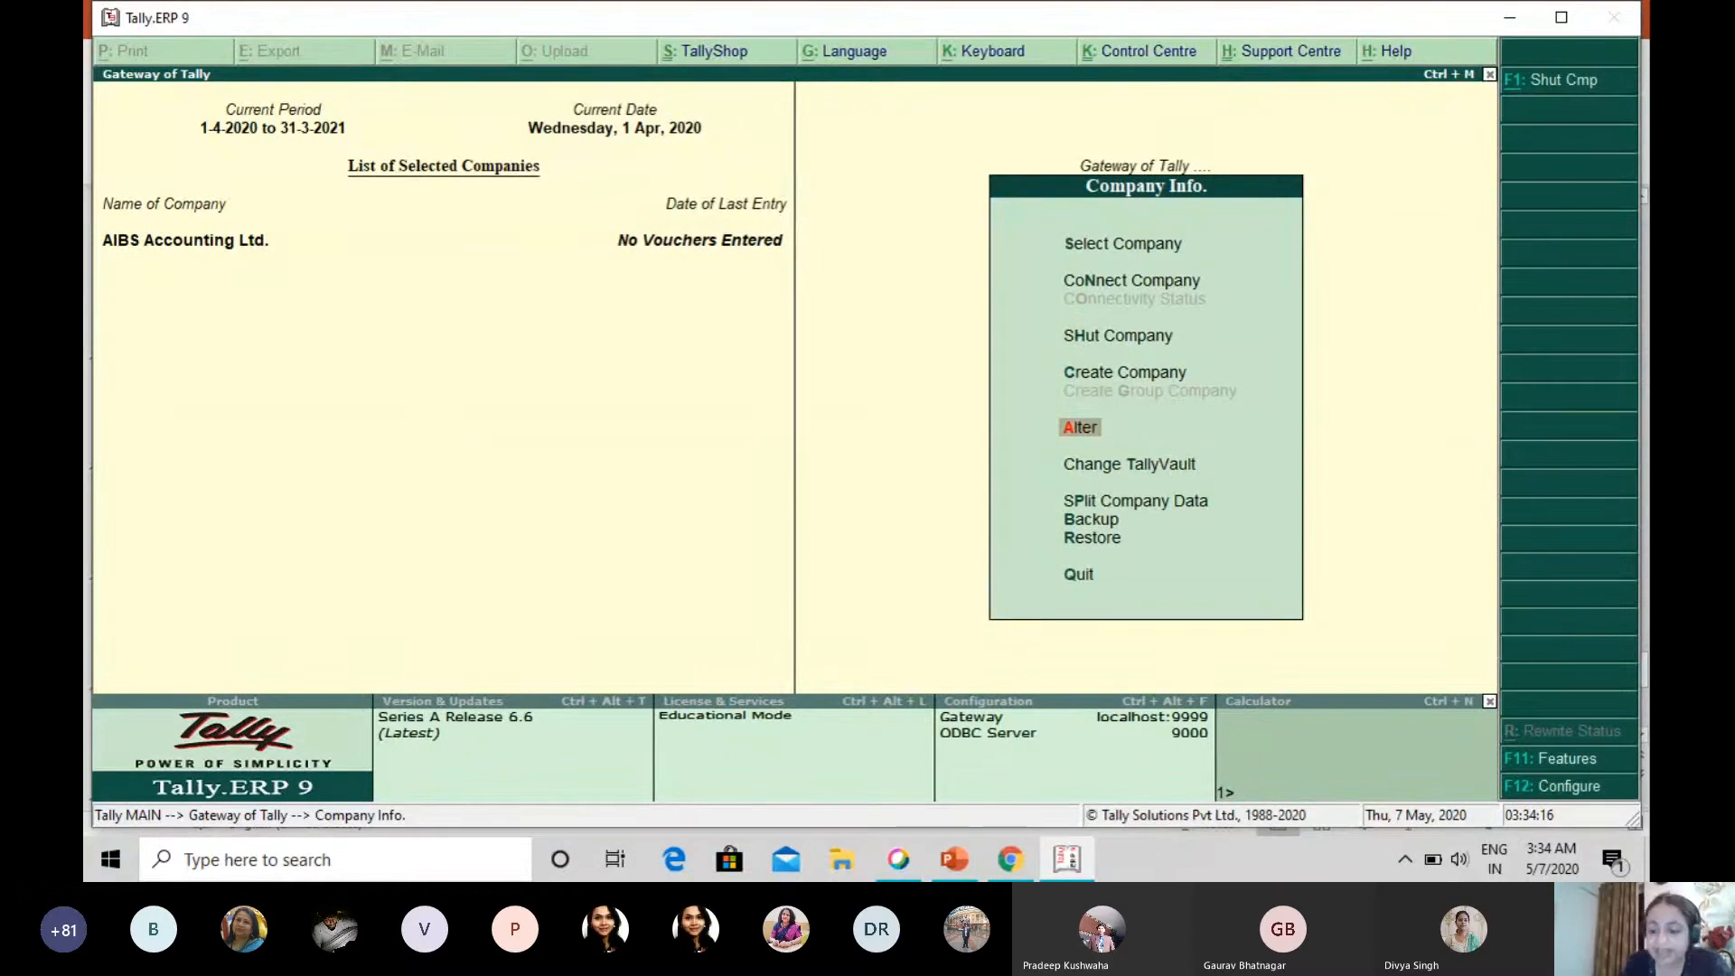
key(Return)
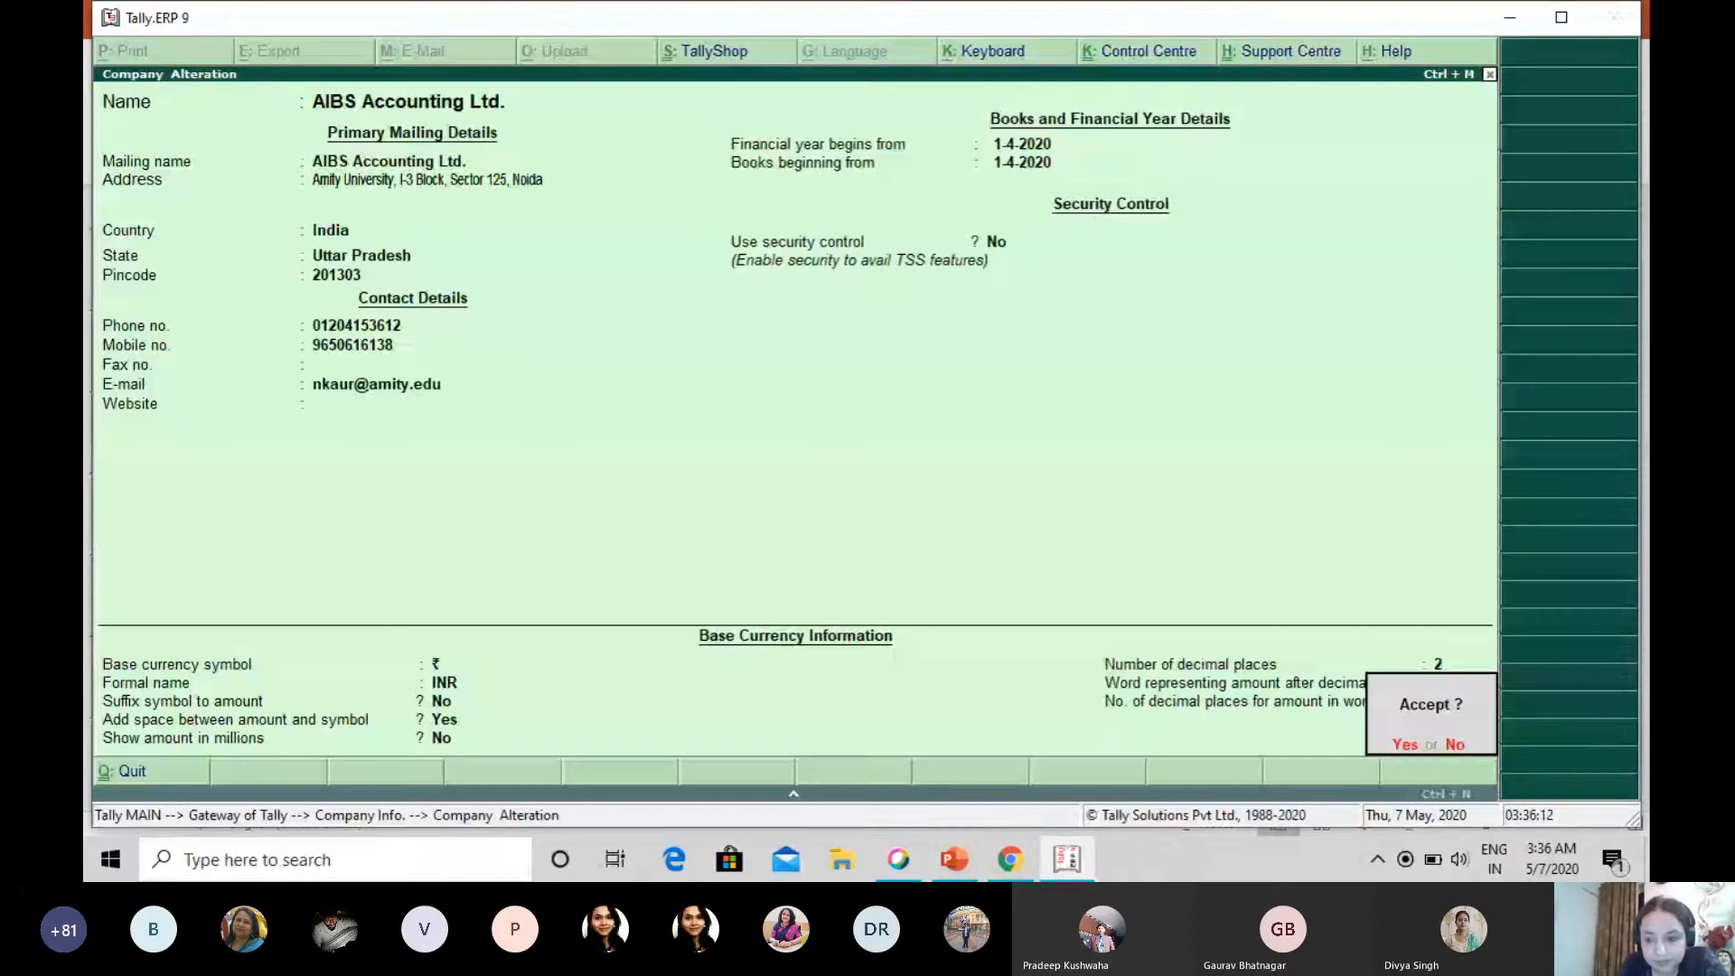
key(Right)
key(Right)
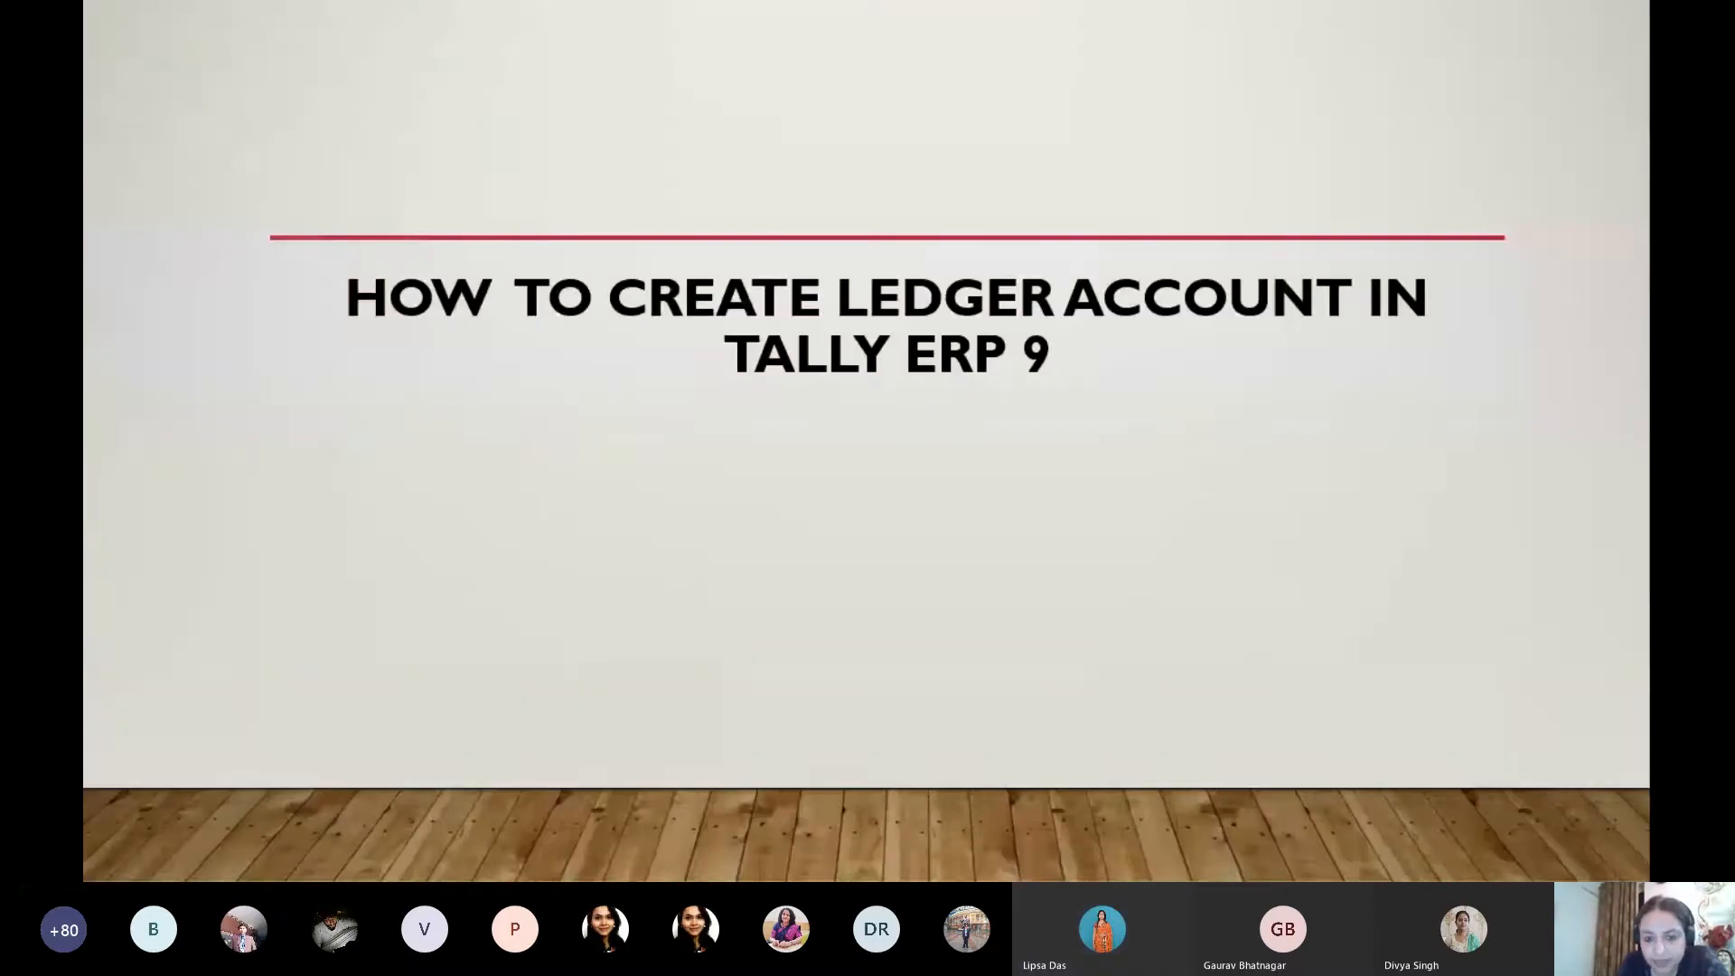
key(Right)
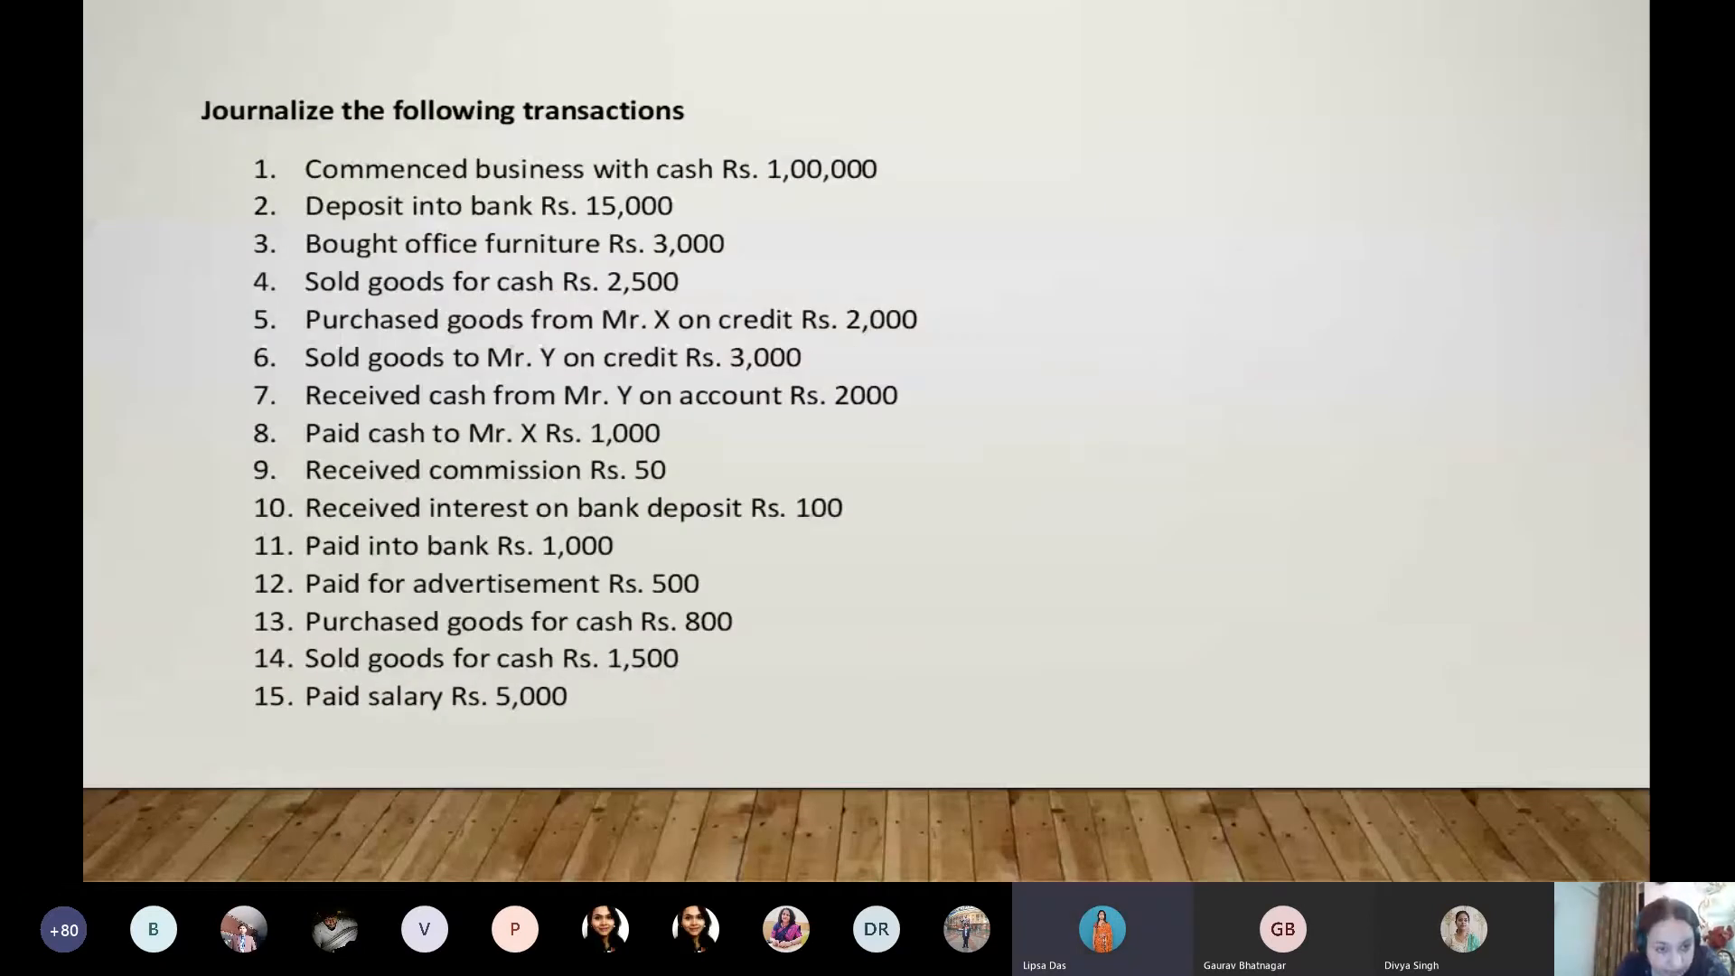
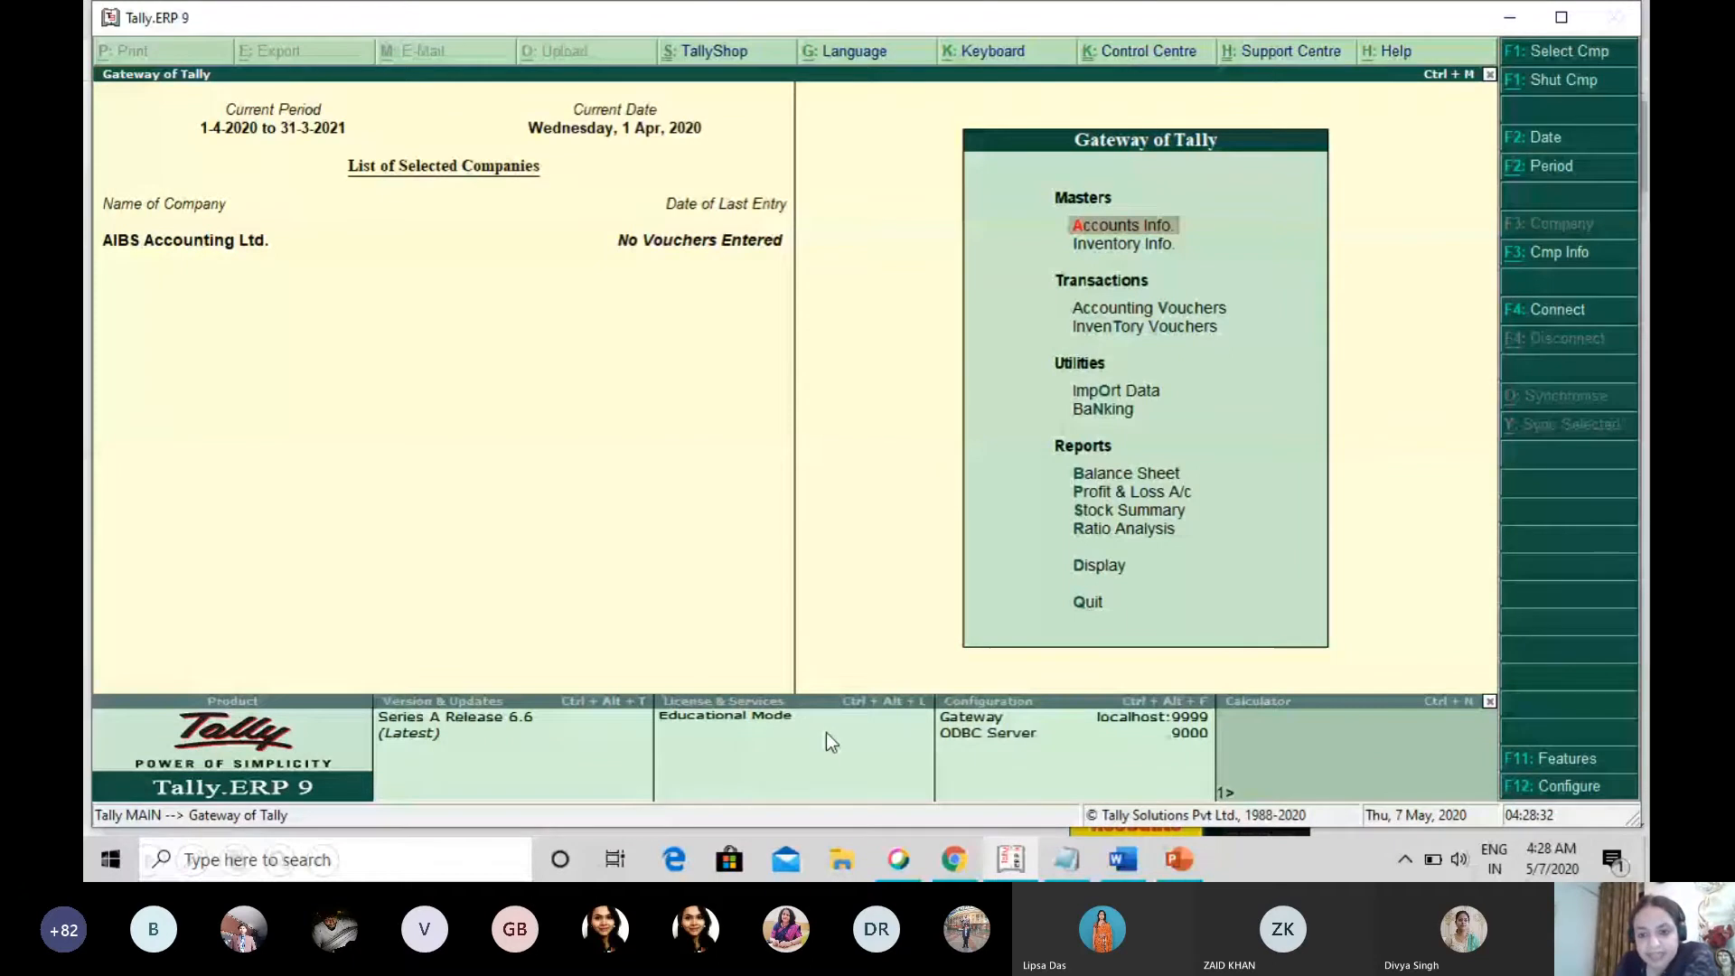
- Open the Ledgers menu under Accounts Info for AIBS Accounting Ltd
key(Return)
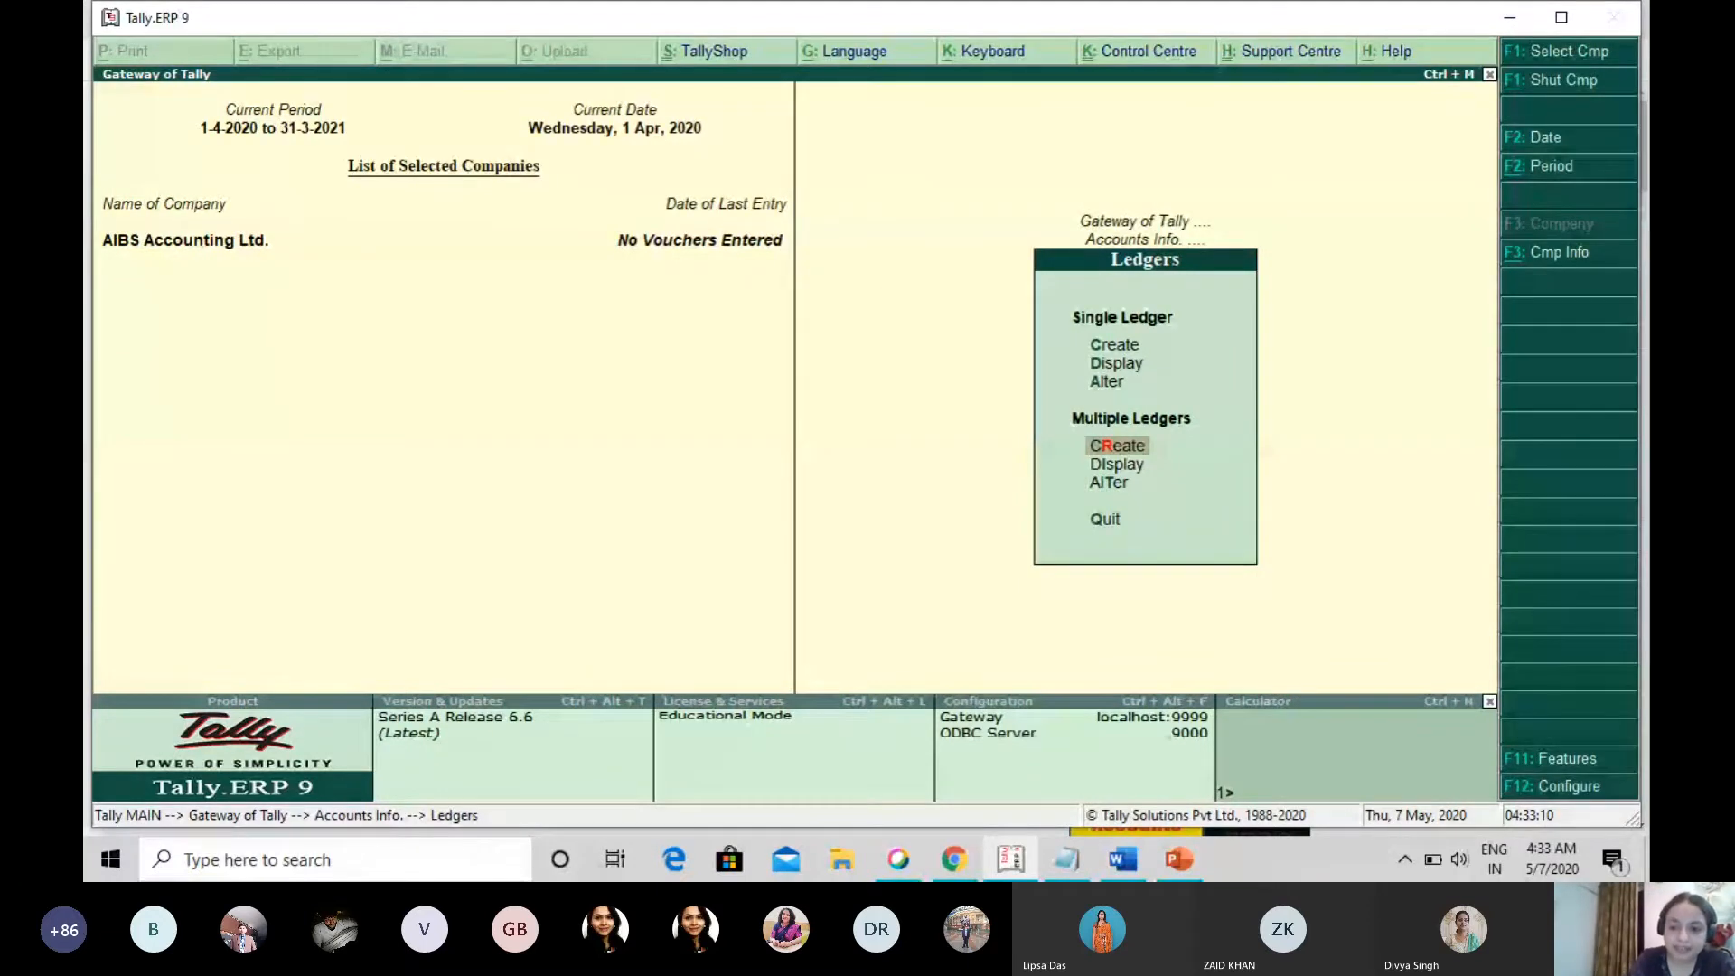
- Create the company's ledgers in bulk under their groups with Multiple Ledgers > Create
key(Return)
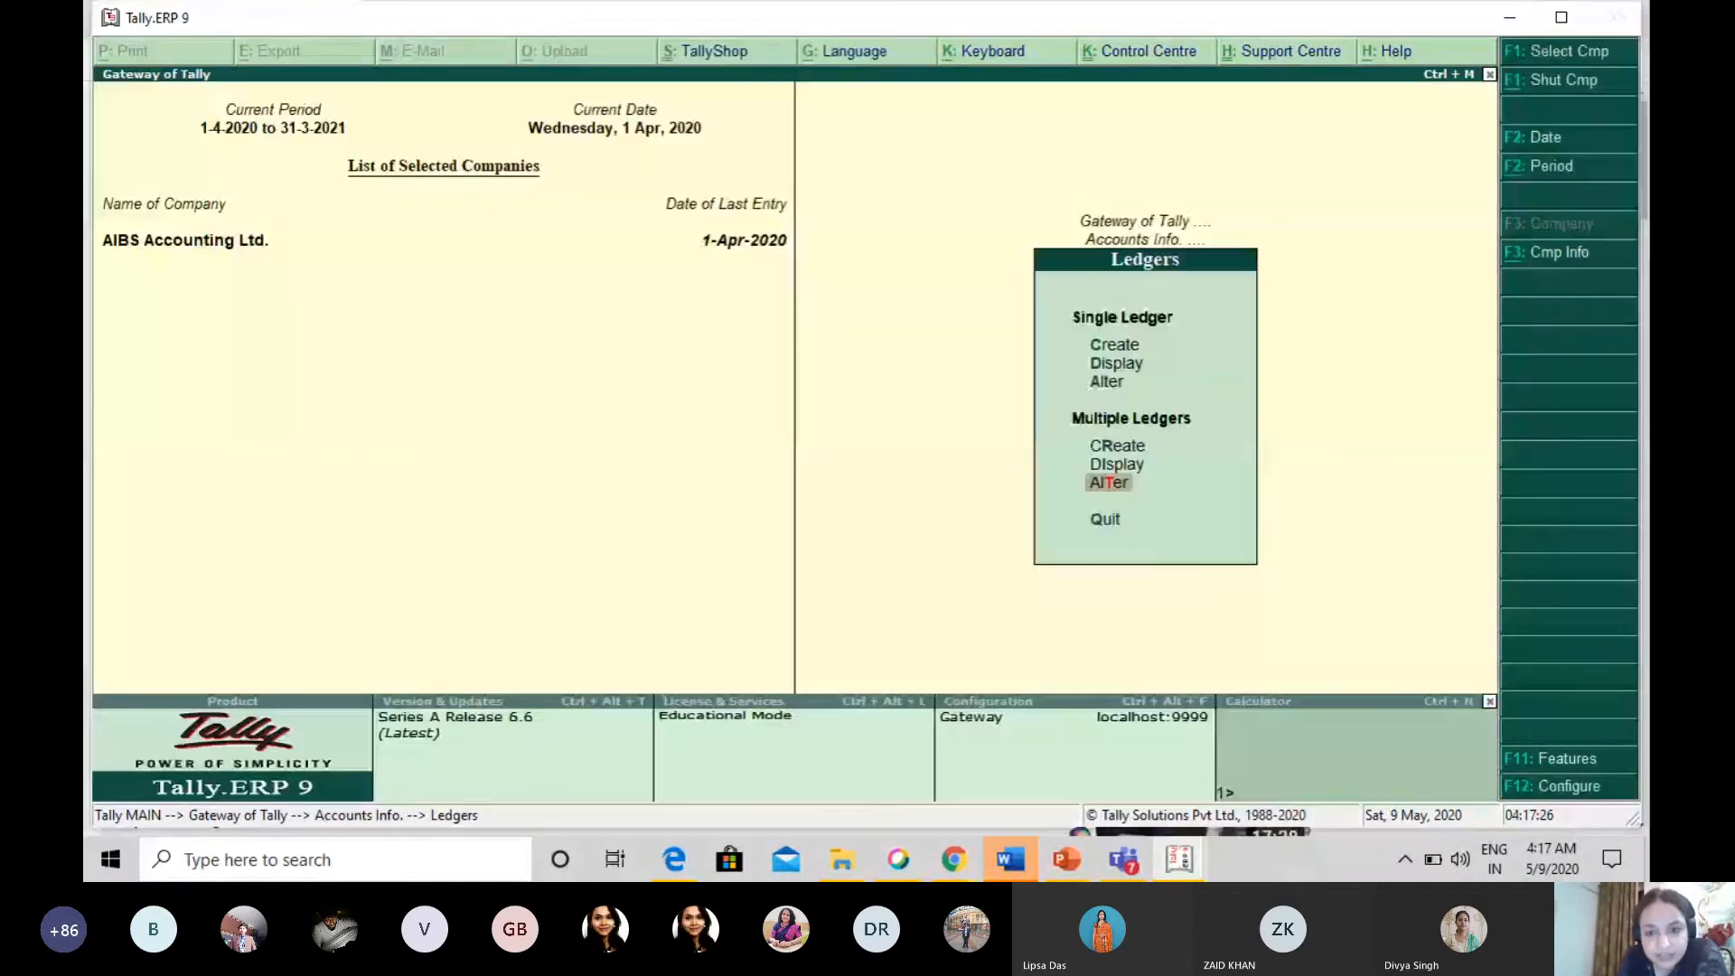
- Start altering the ledgers with Multiple Ledgers > Alter
key(Return)
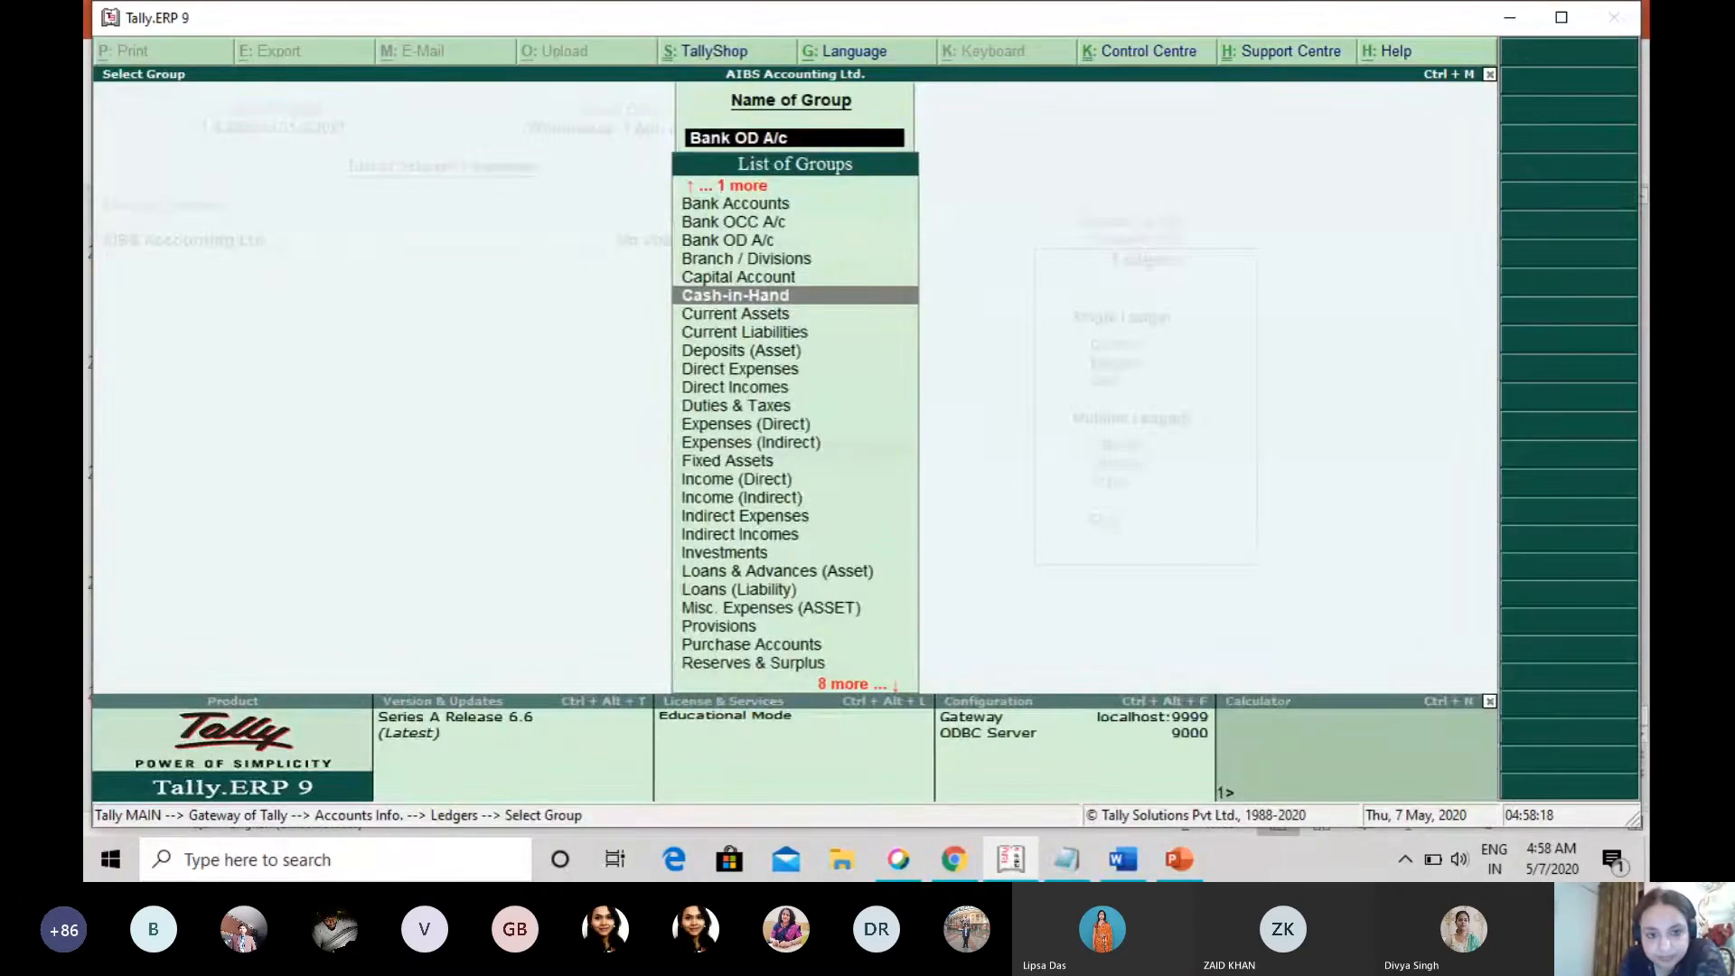
- Show the slide noting that Cash and Profit & Loss A/c exist by default, then return to Tally's Ledgers menu
key(Return)
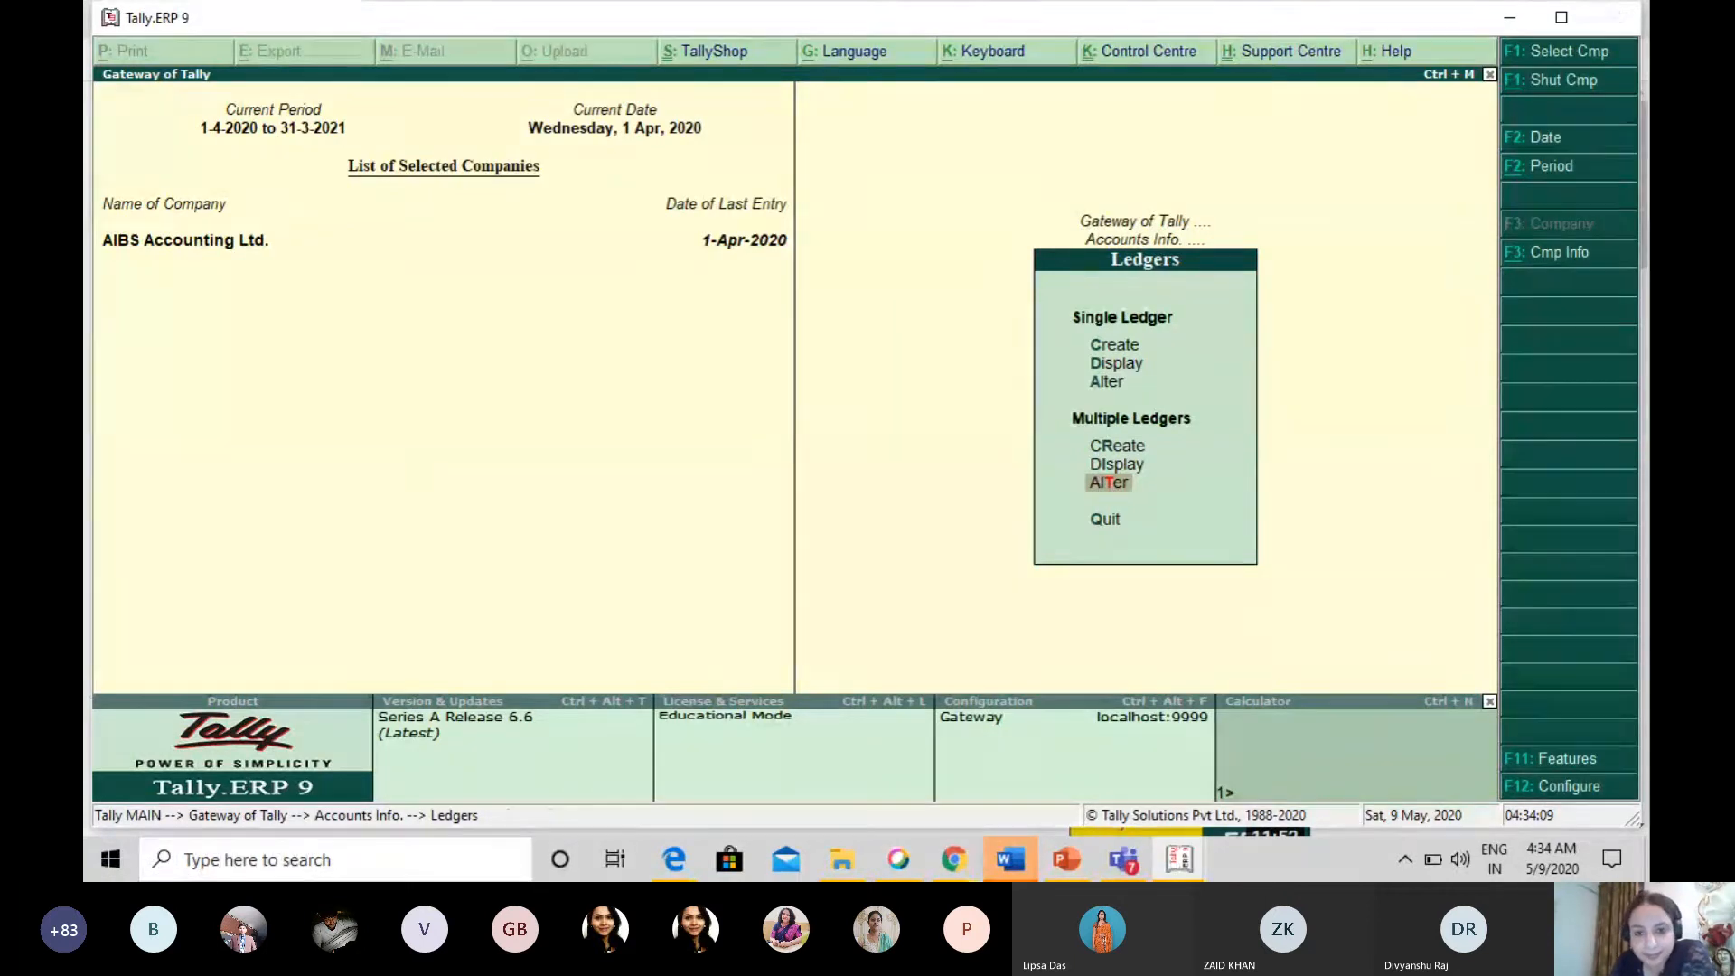
- List all 13 ledgers with their groups in Multi Ledger Alteration, then switch to PowerPoint
key(Return)
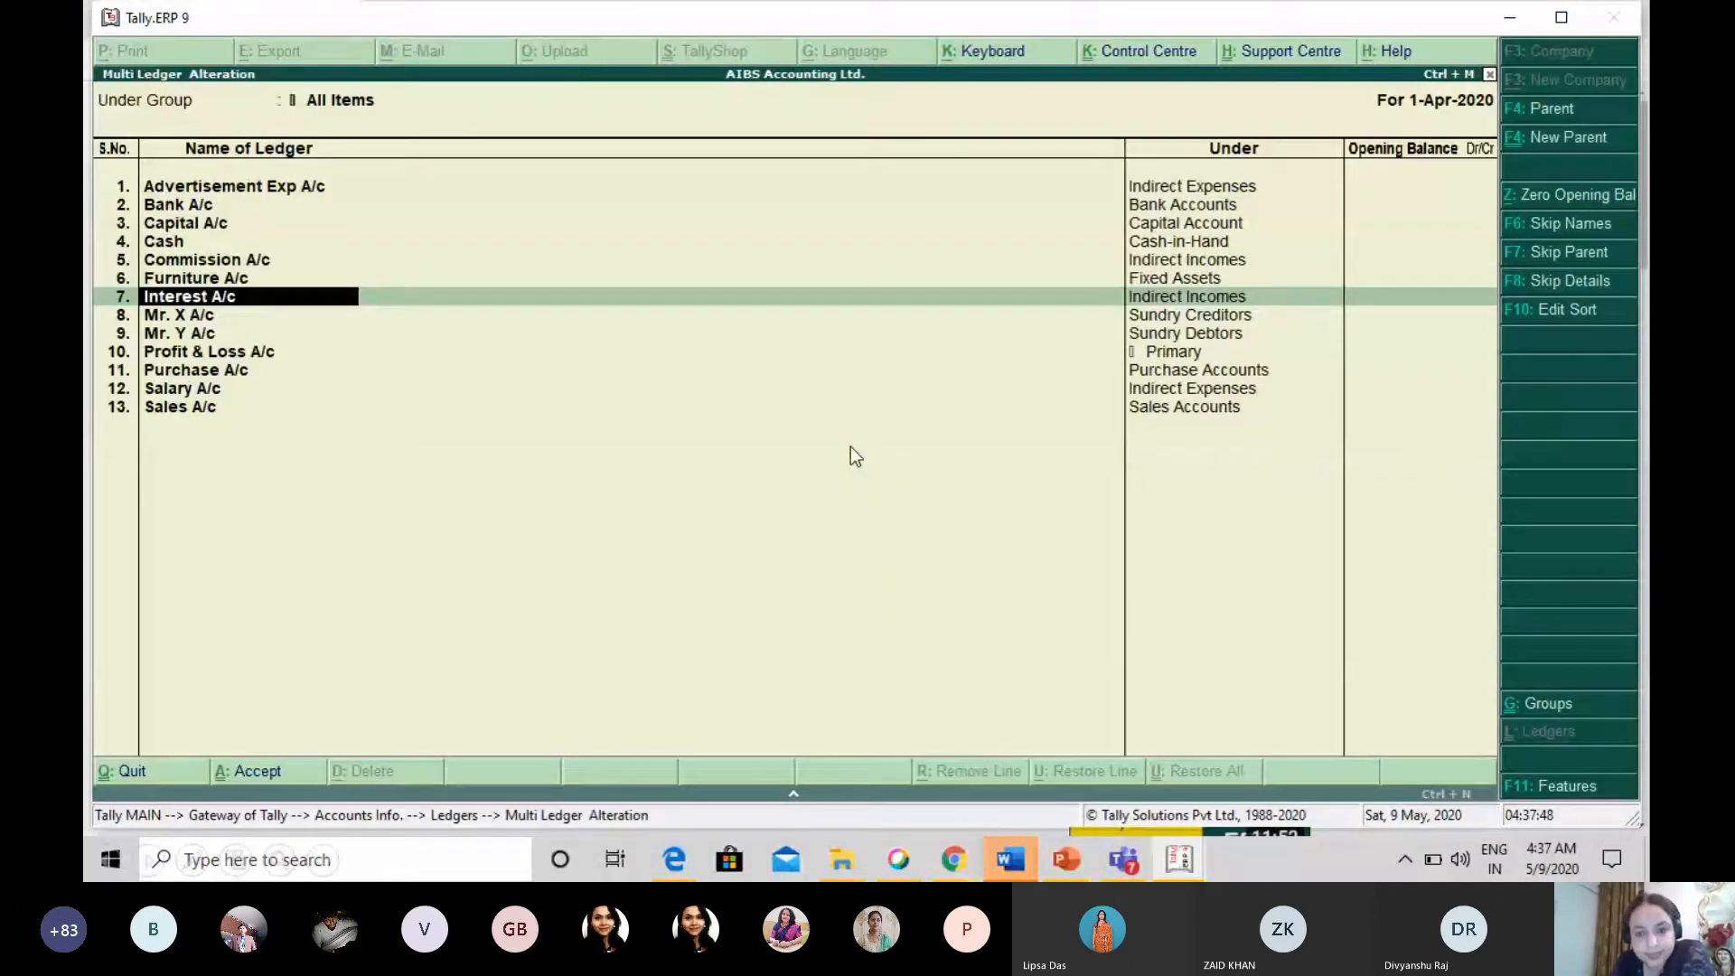
key(alt+Tab)
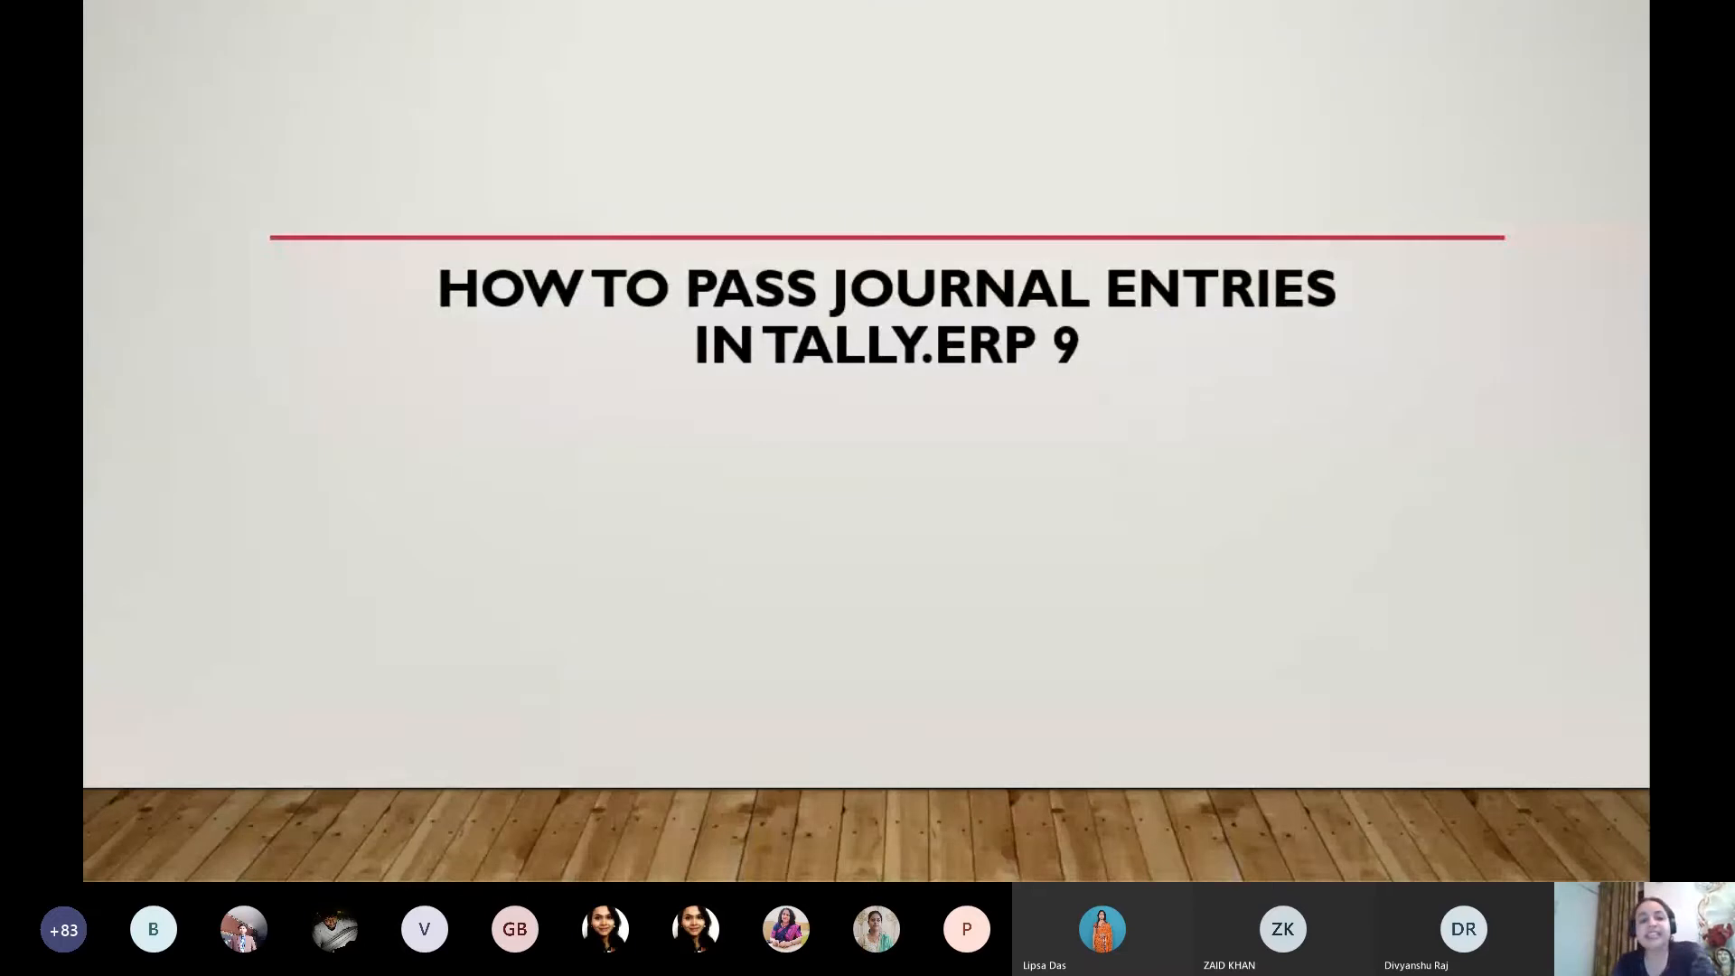
- Check the 13-ledger list, then present the 'How to Pass Journal Entries in Tally.ERP 9' slide full screen
key(alt+Tab)
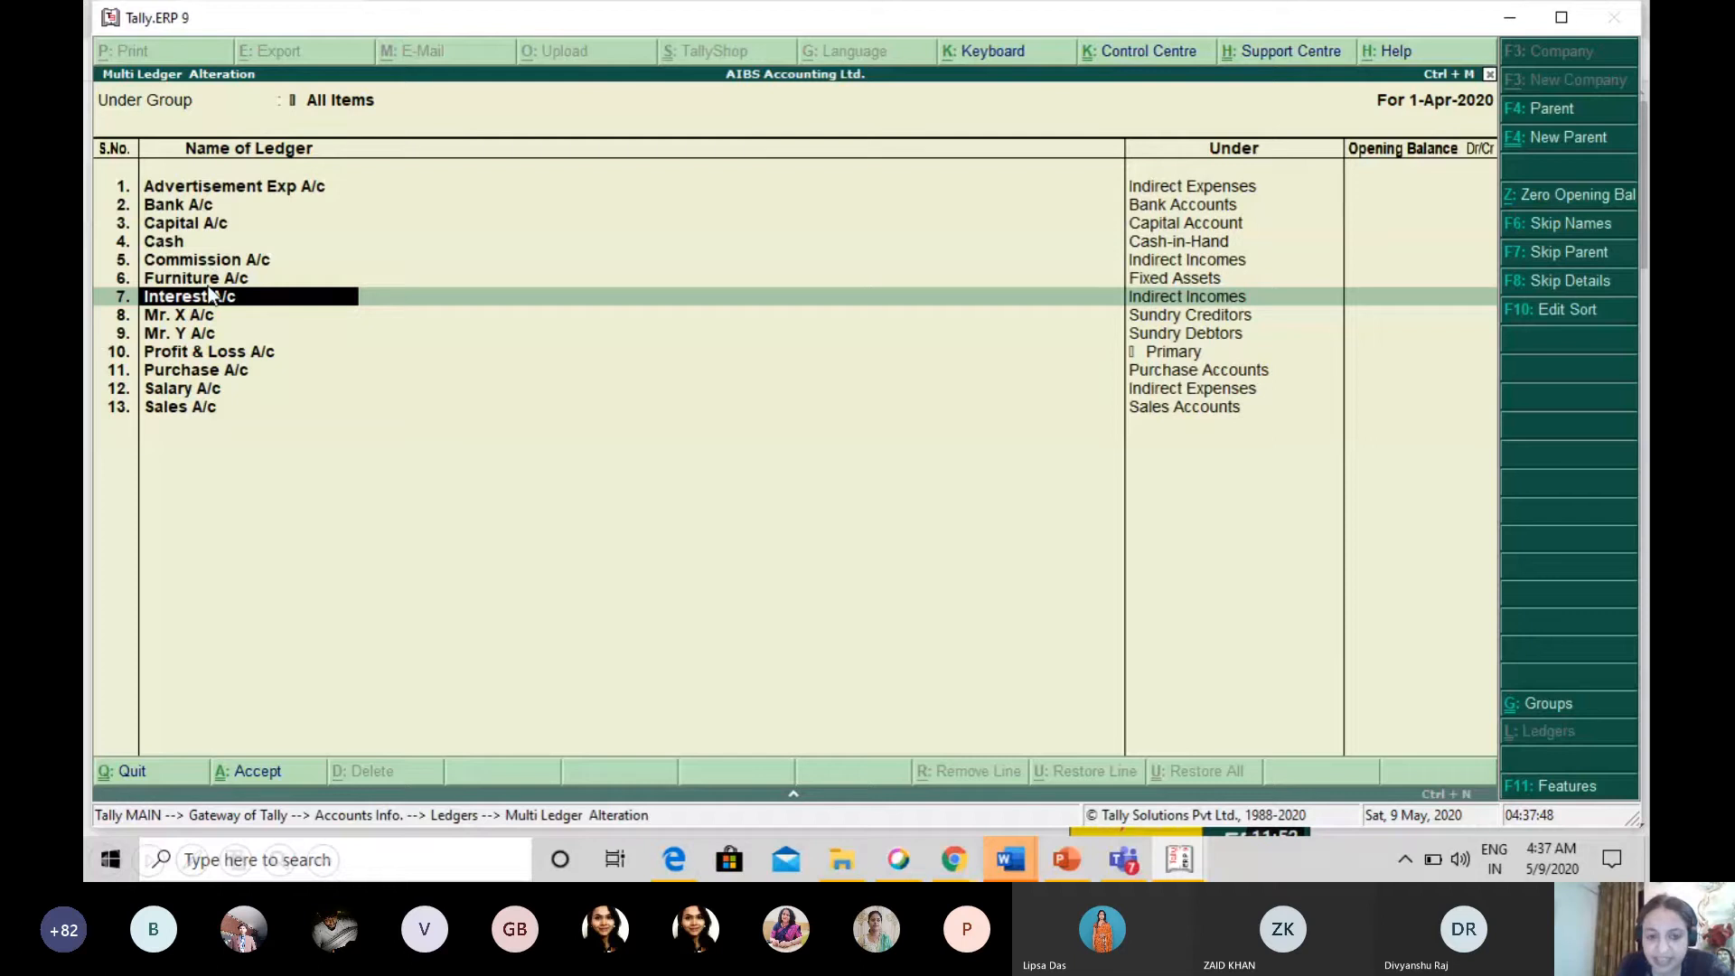
key(alt+Tab)
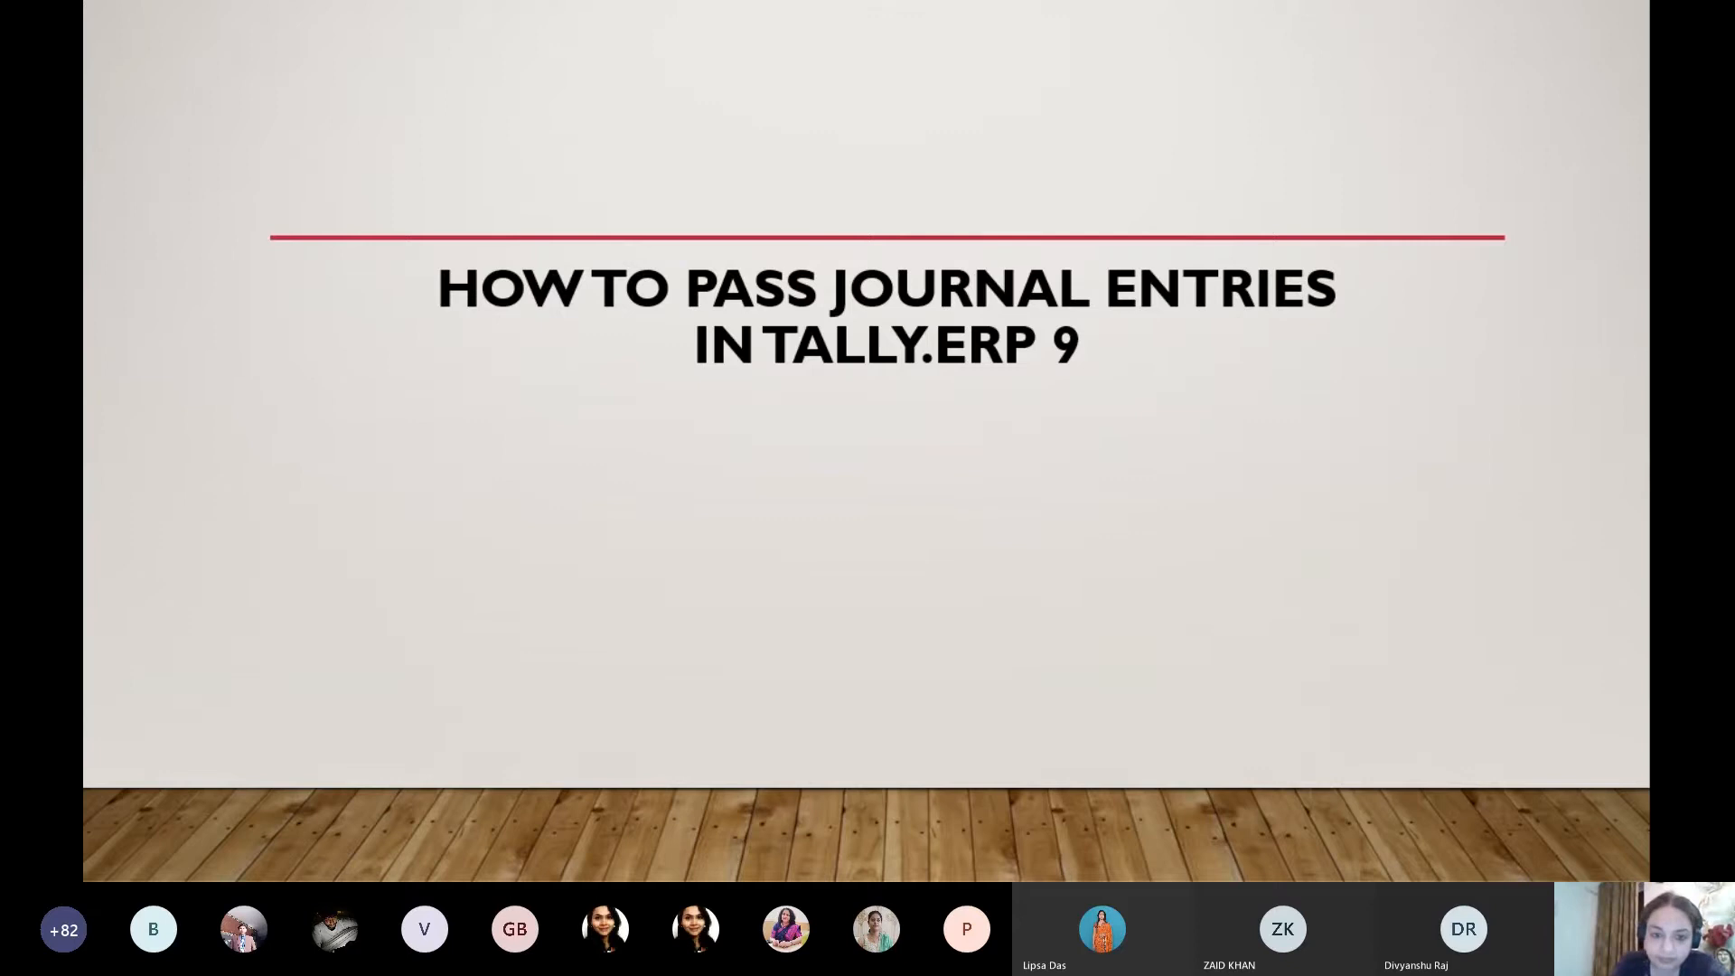
- Enter Journal voucher 1 debiting Cash and crediting Capital A/c 1,00,000, narrated 'Being cash invested in business'
key(alt+Tab)
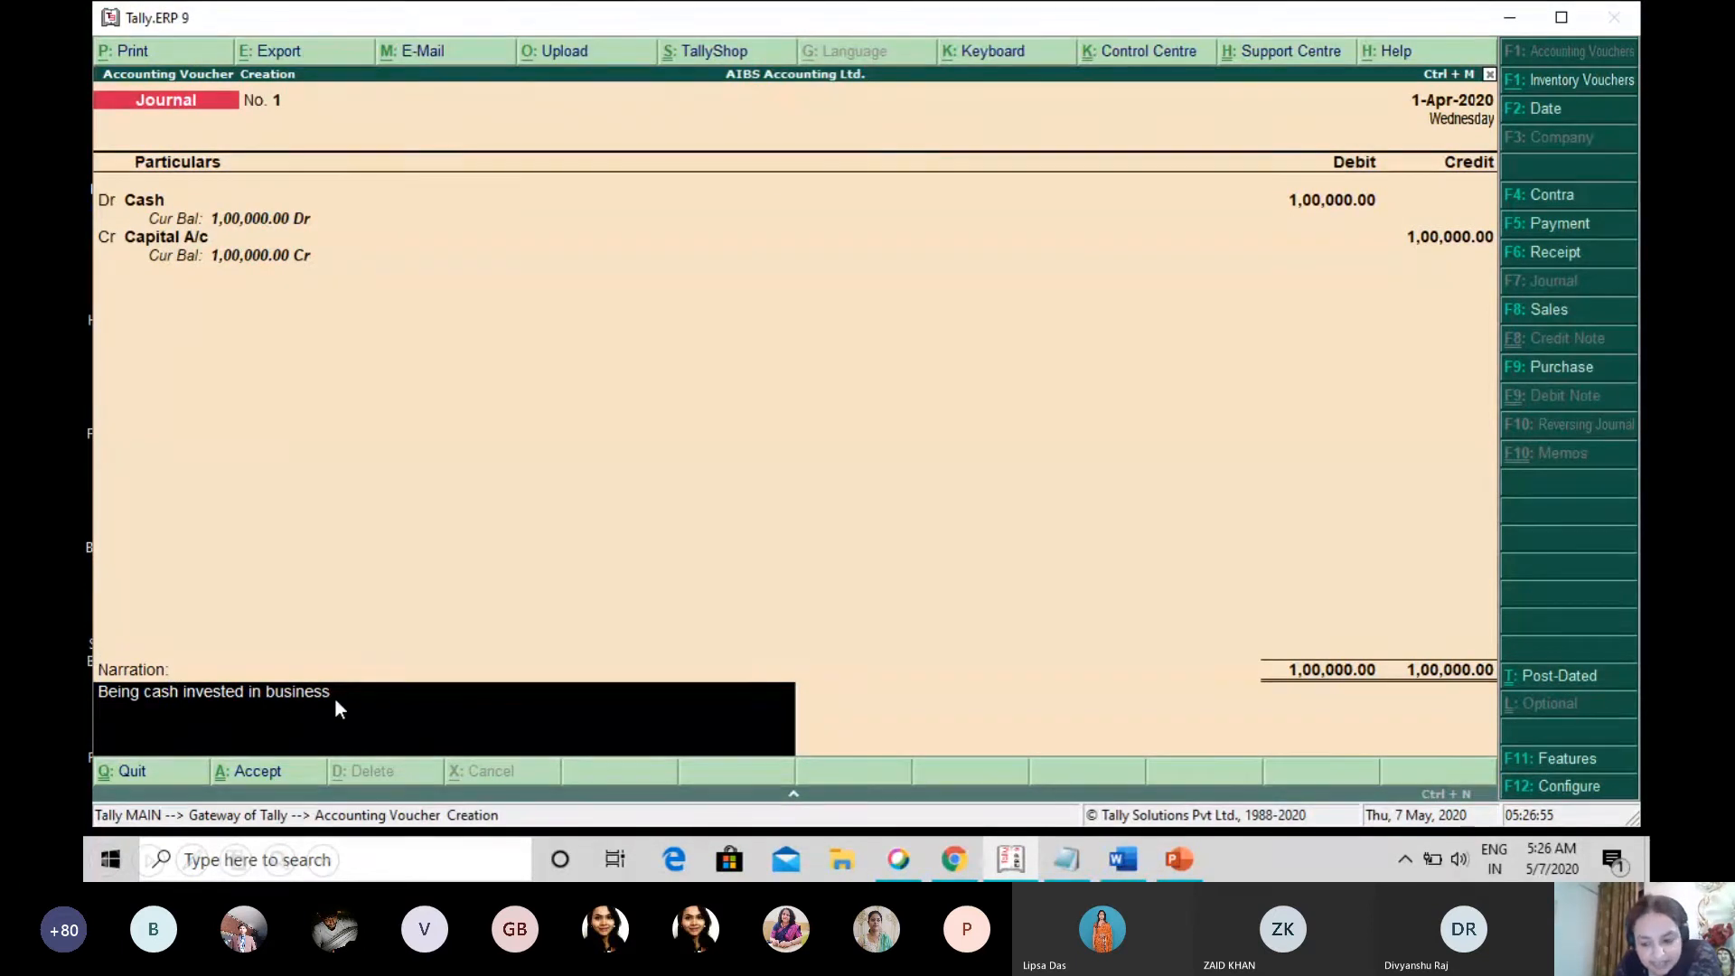
- Accept Journal voucher No. 1 and go back to the Gateway of Tally
key(Return)
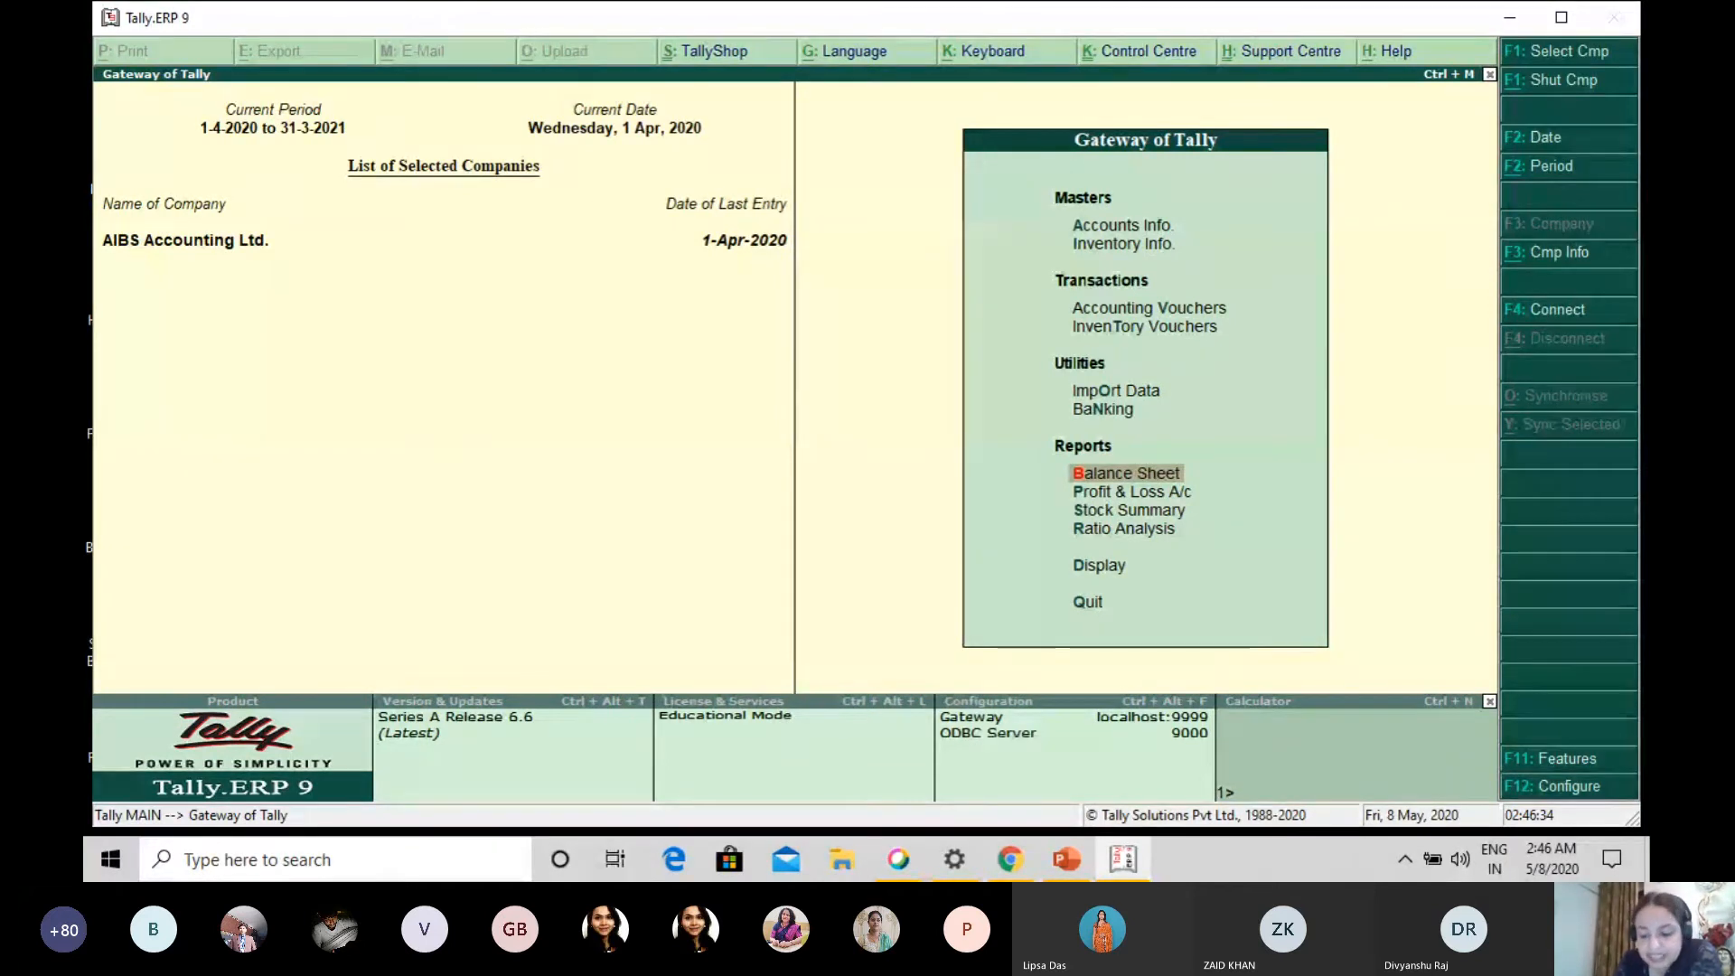
- Review the Balance Sheet showing Capital Account and Current Assets at 1,00,000, then switch to the transactions slide
key(Return)
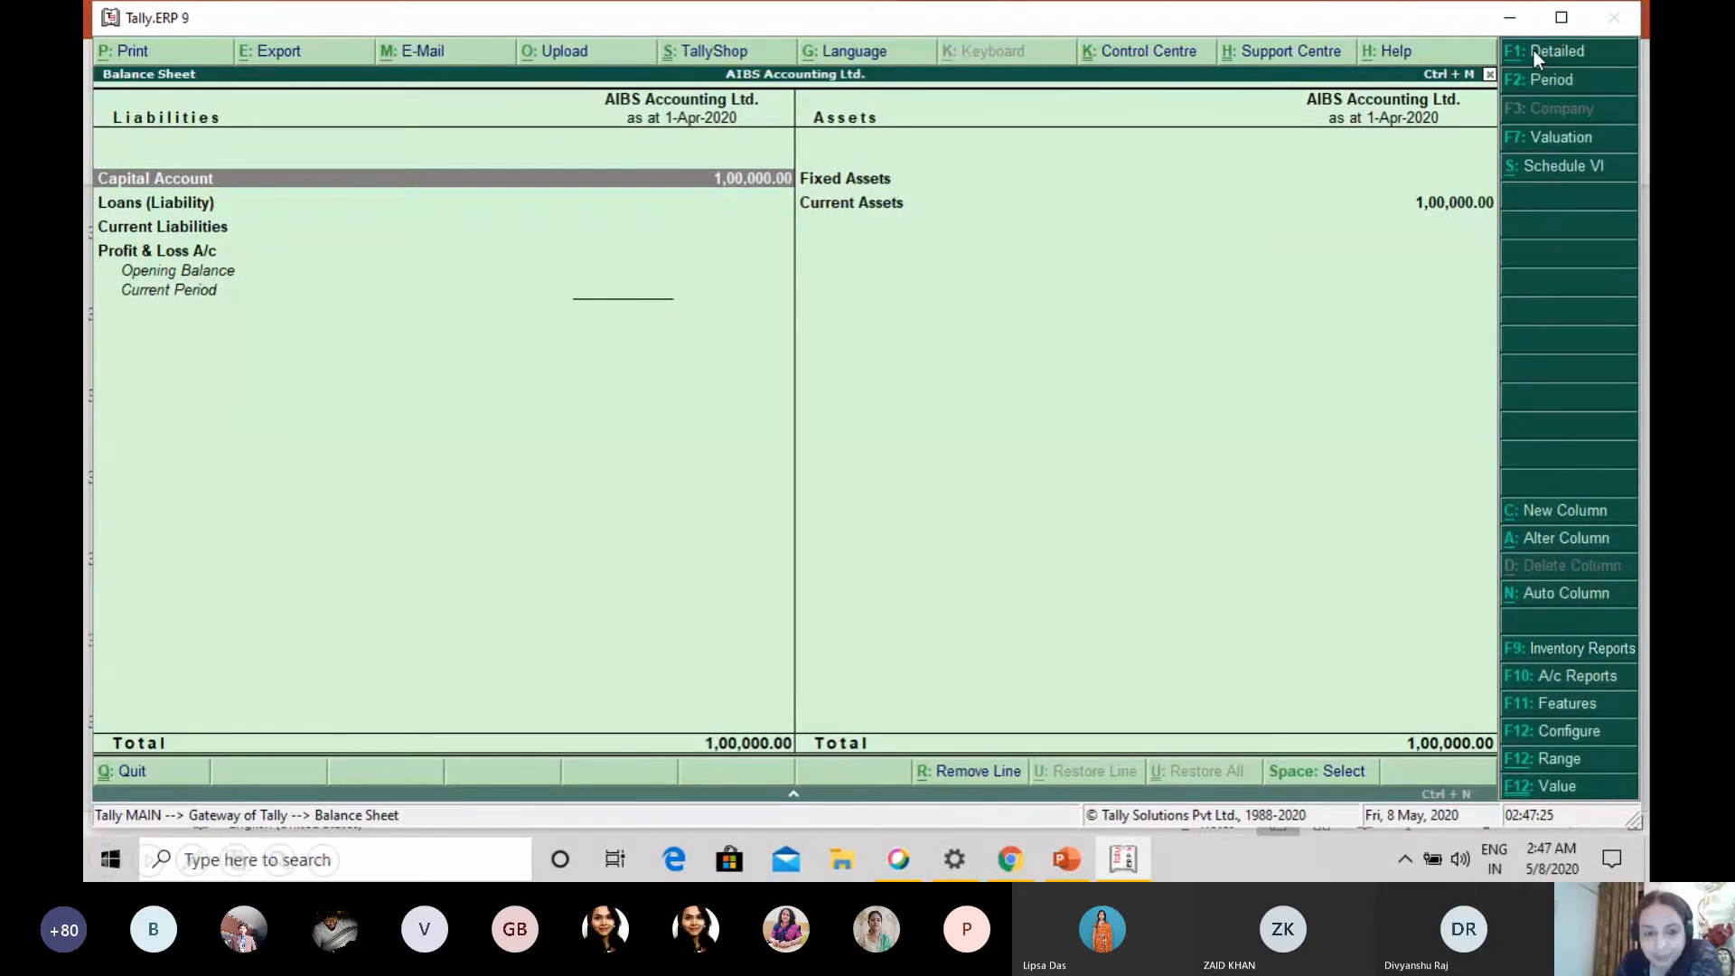
key(alt+Tab)
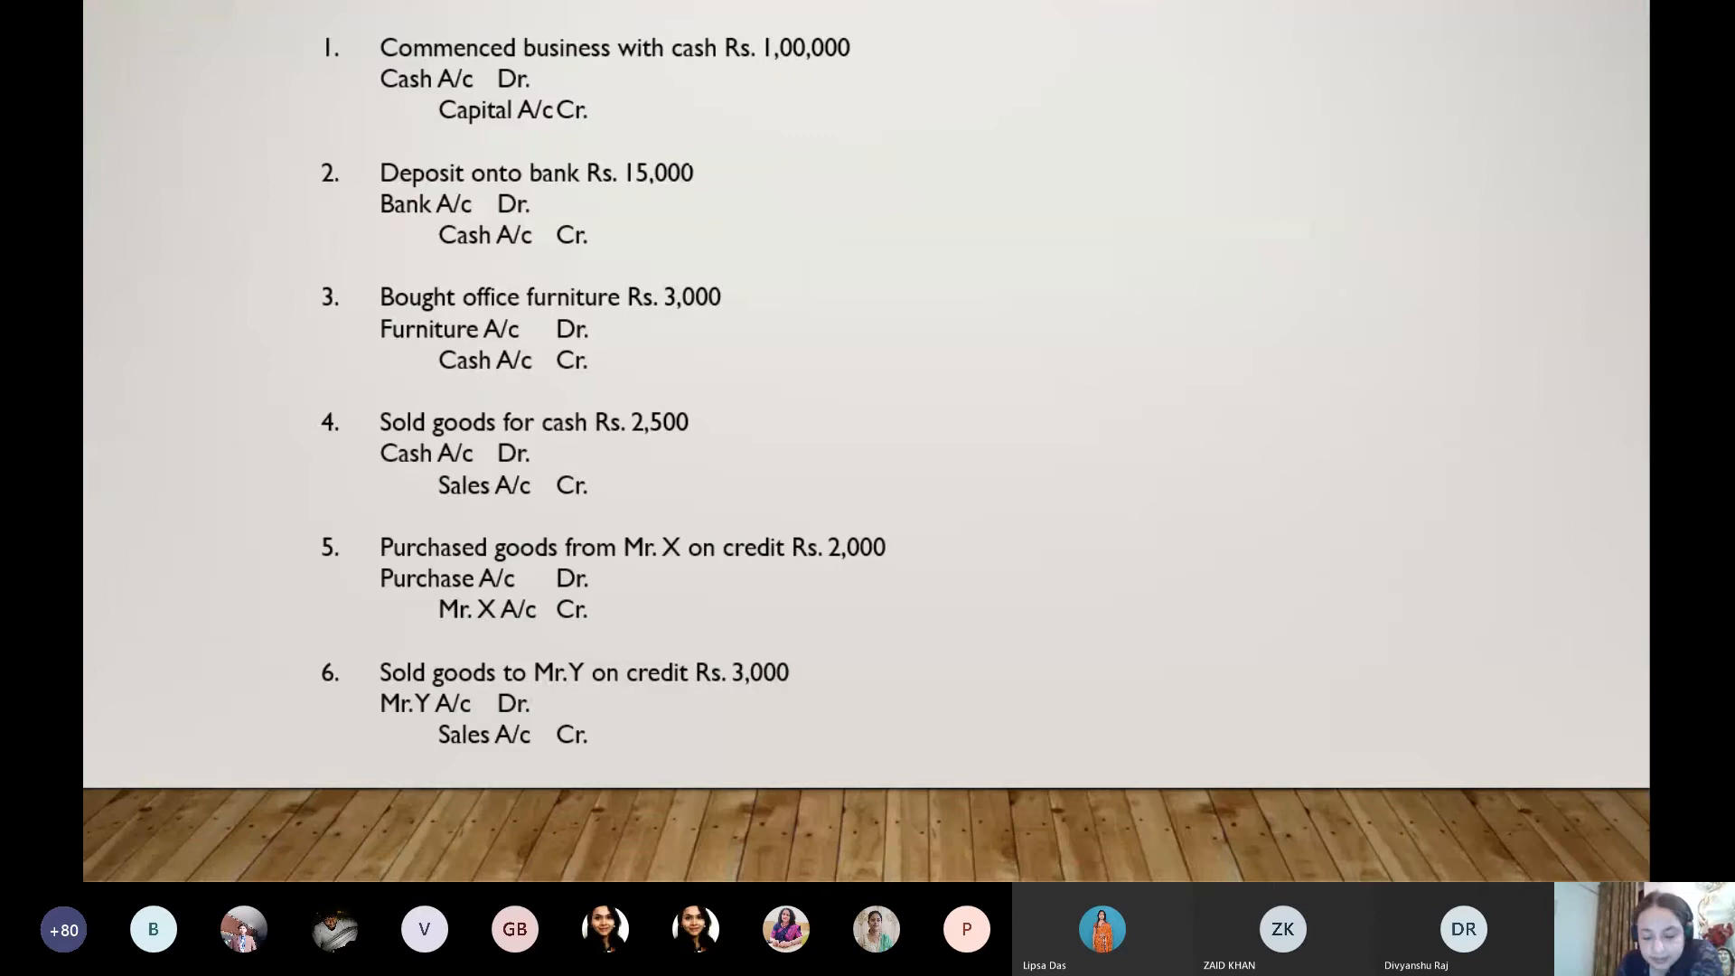
- Return to Tally and start a blank Purchase voucher No. 3 dated 1-Apr-2020
key(alt+Tab)
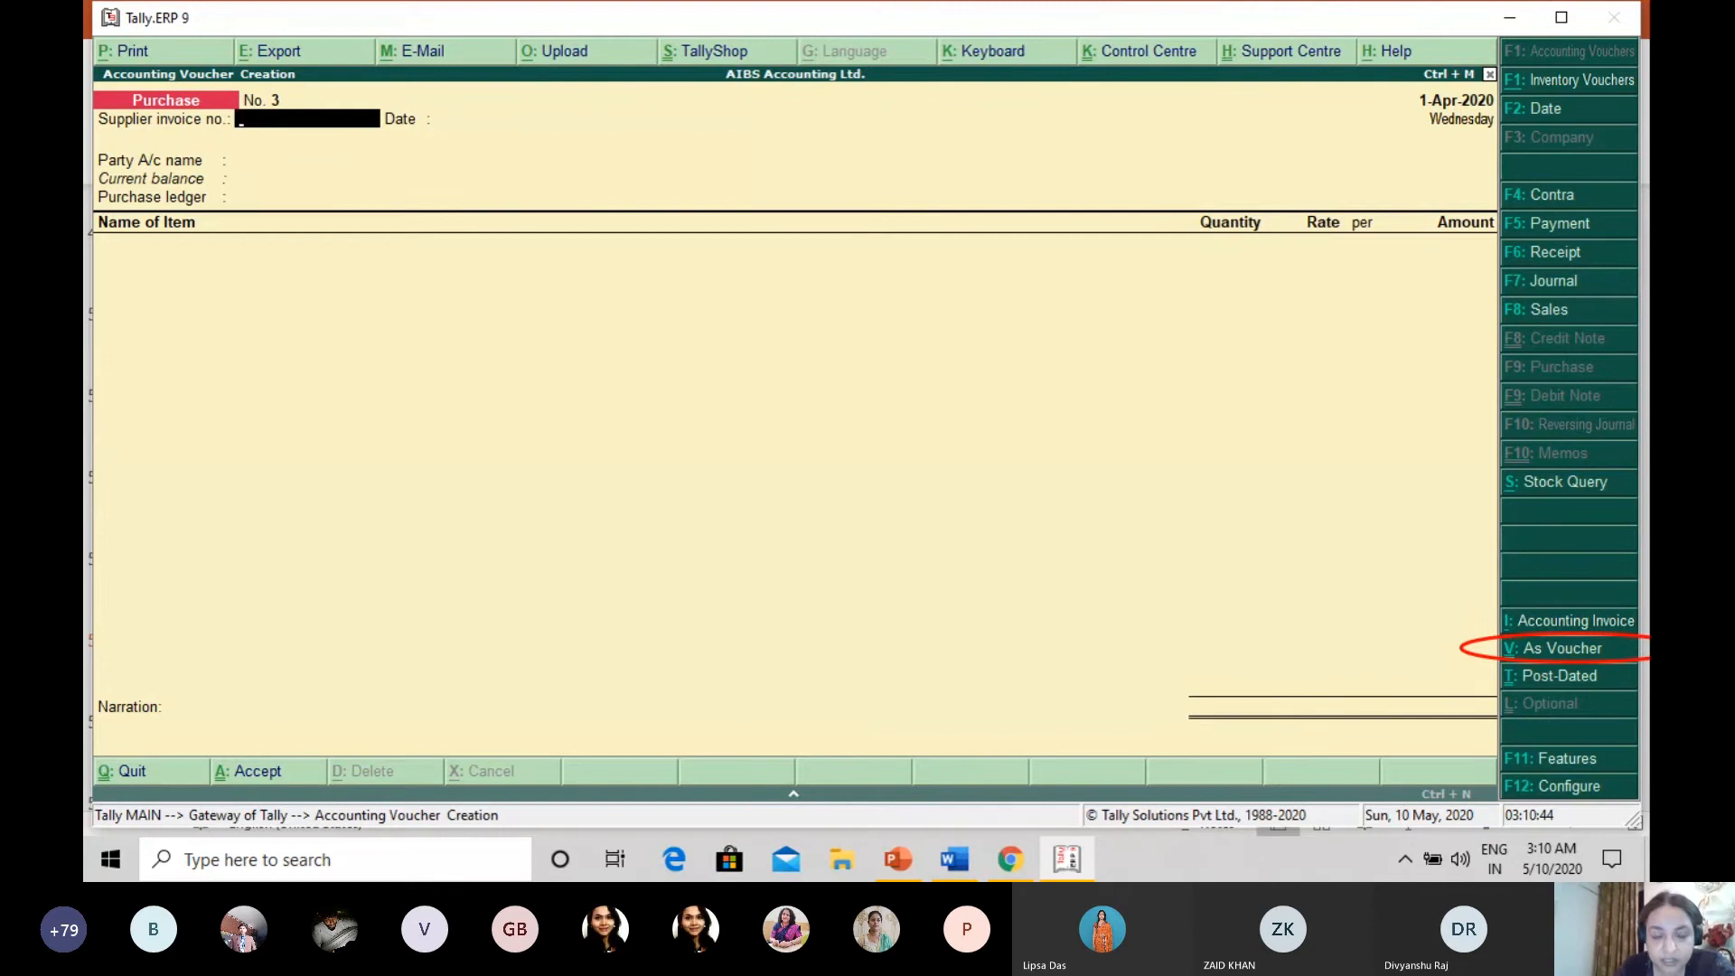
- Switch the Purchase voucher to As Voucher layout and enter the vouchers, giving a 1,01,000 Balance Sheet
mouse_move(631, 24)
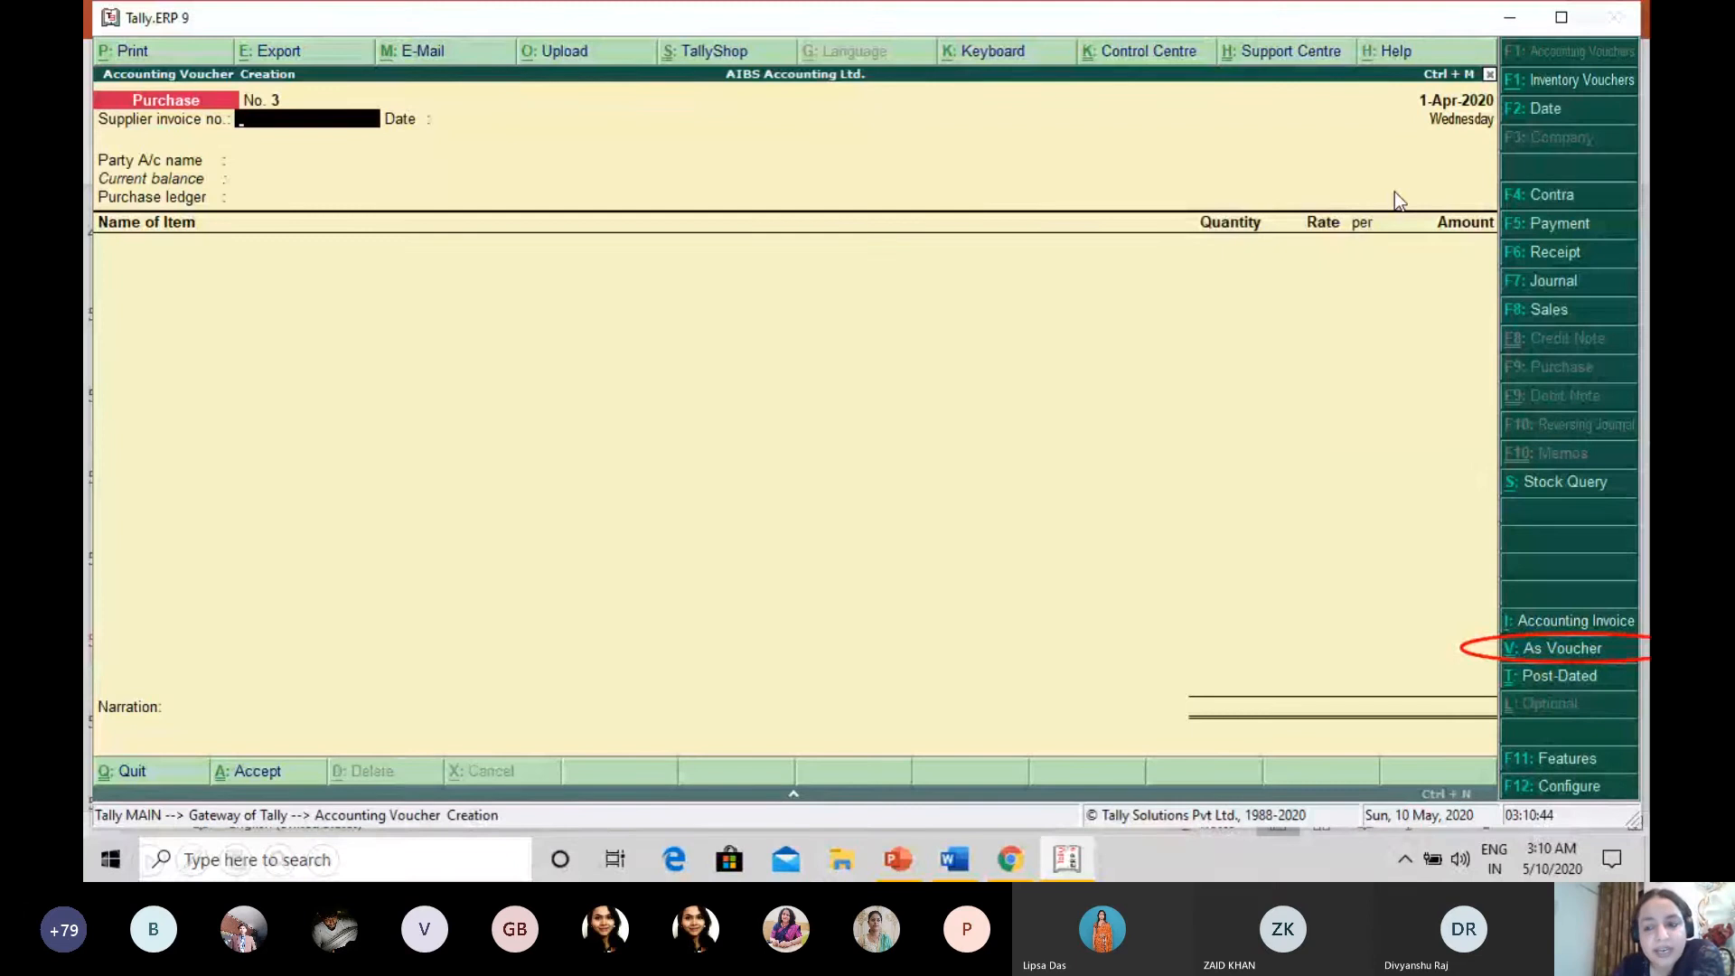
click(1583, 647)
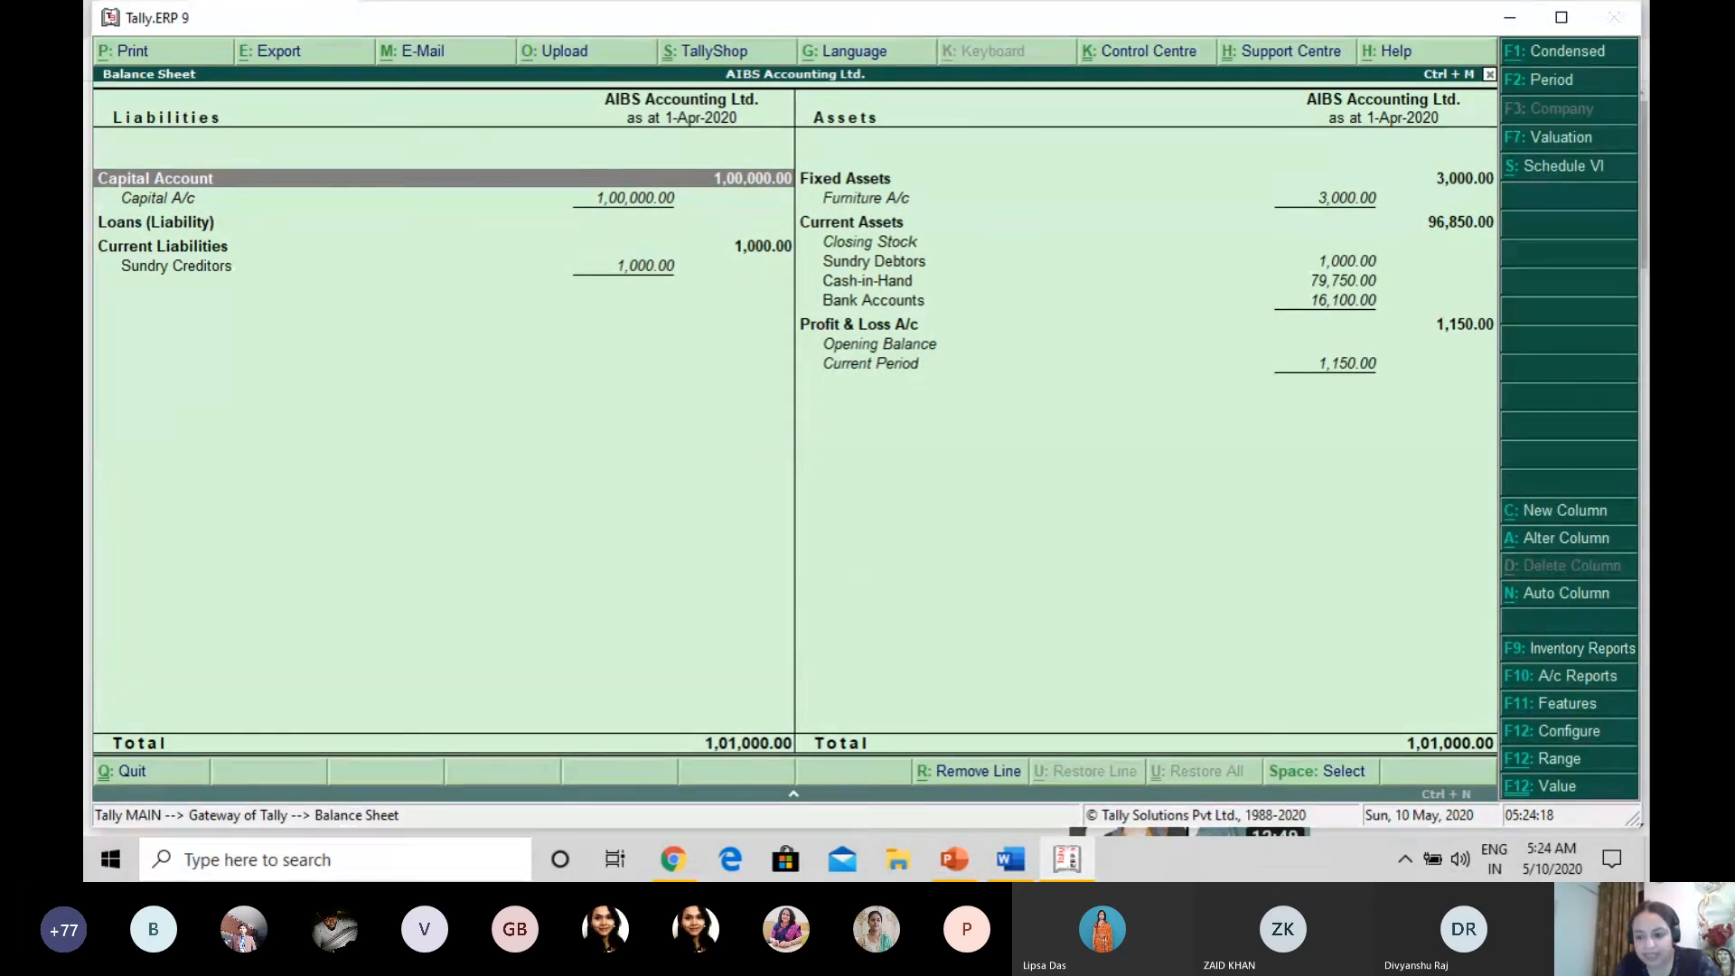
- Switch the Balance Sheet to Schedule-VI format and jump to its 99,850.00 totals at the end
key(alt+s)
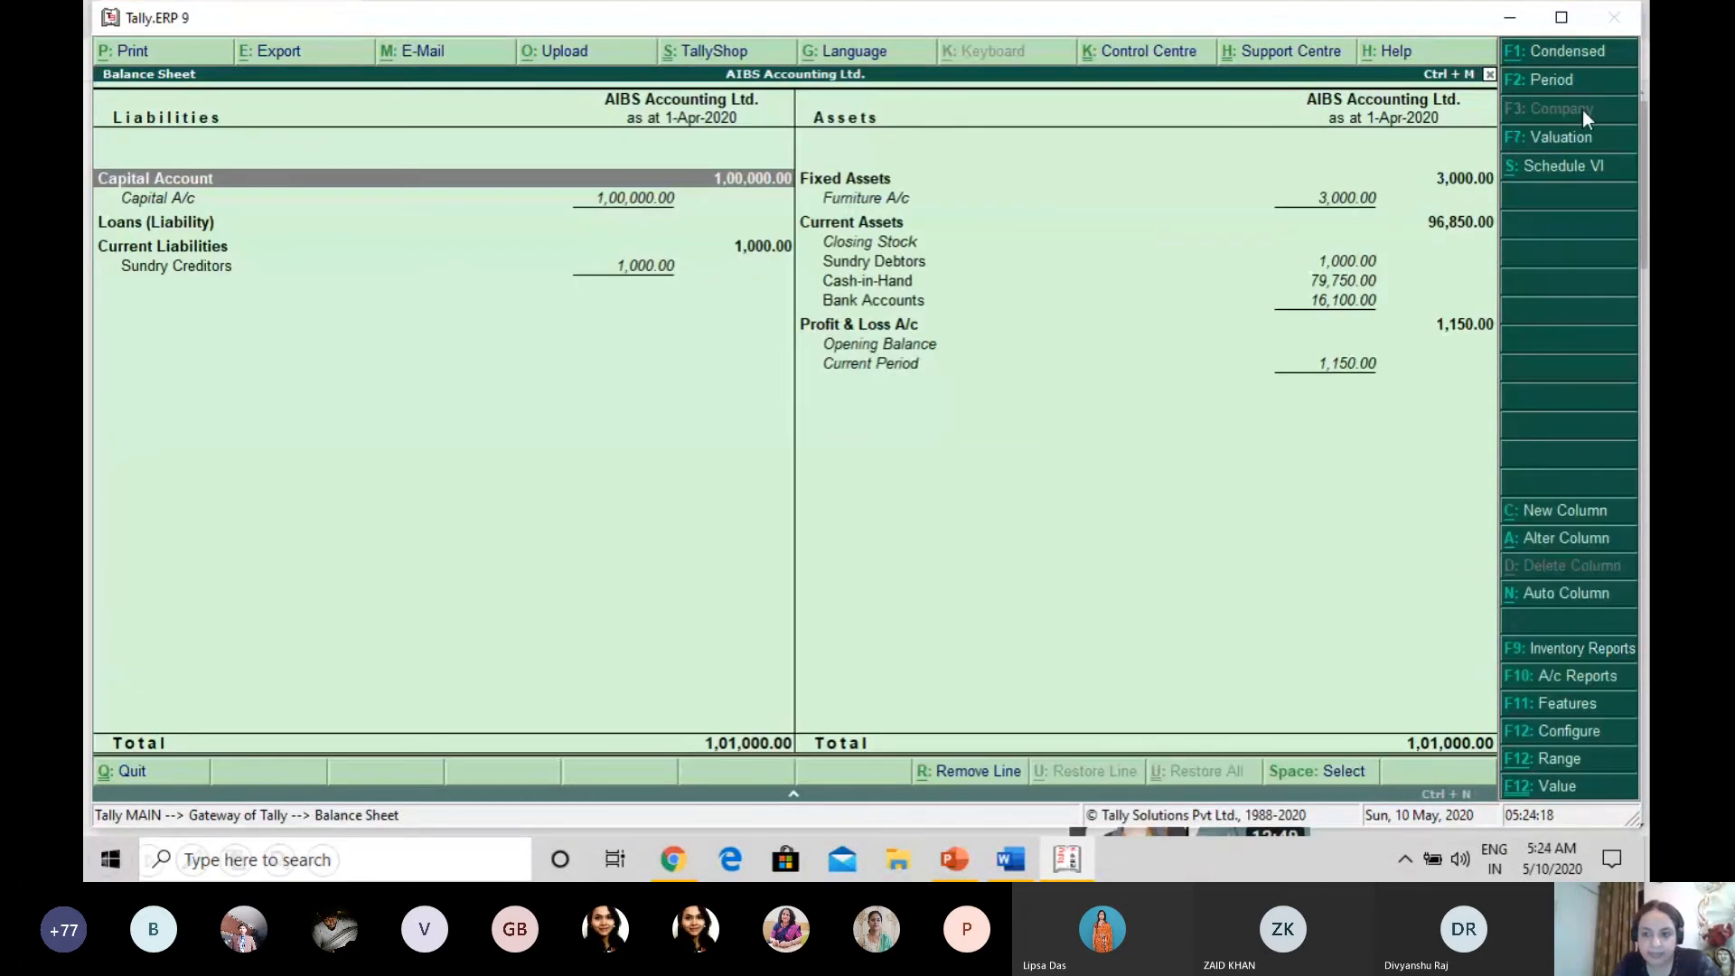
click(1556, 166)
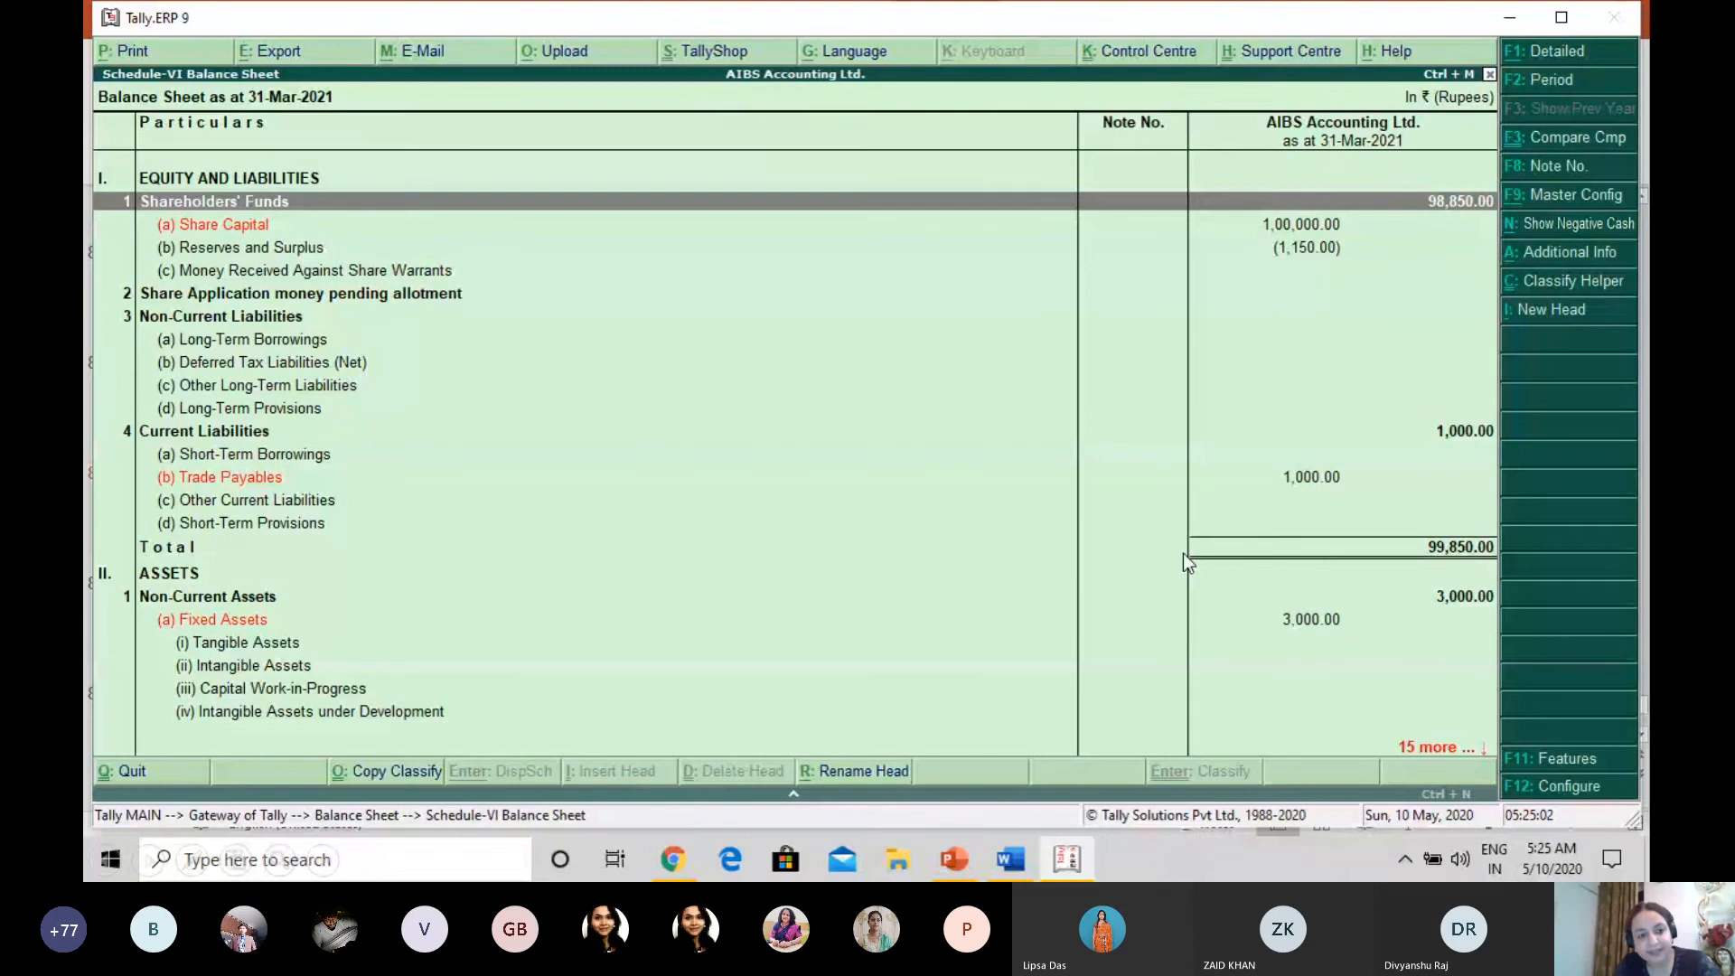
key(End)
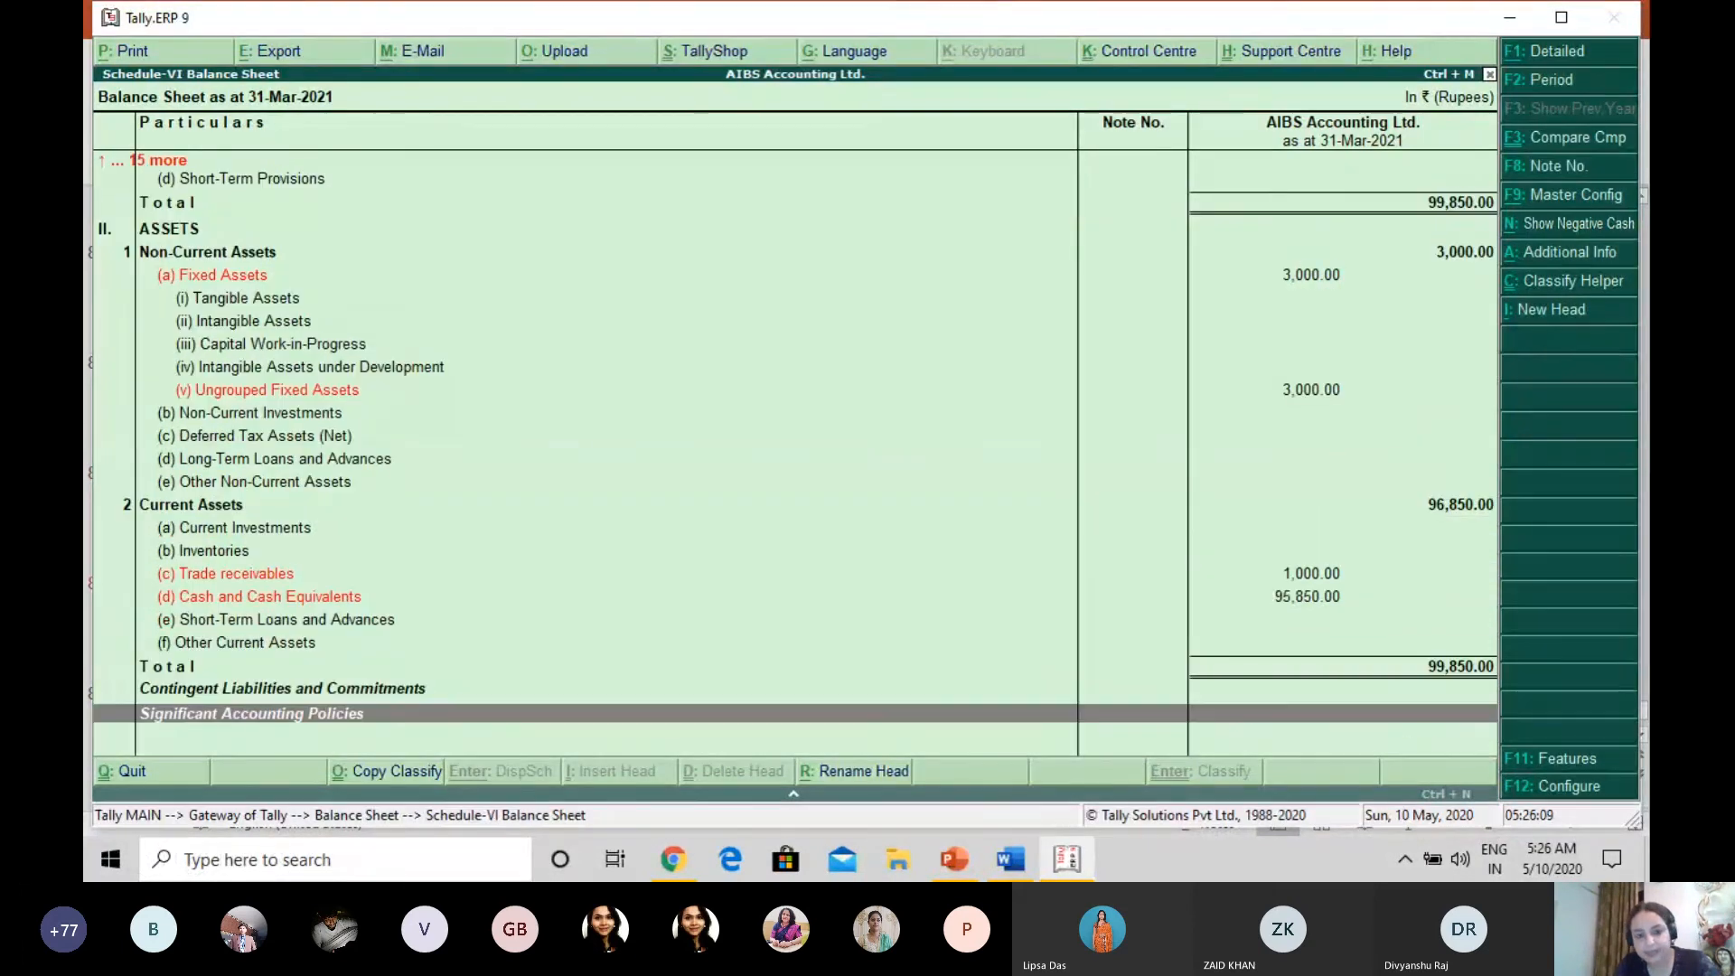